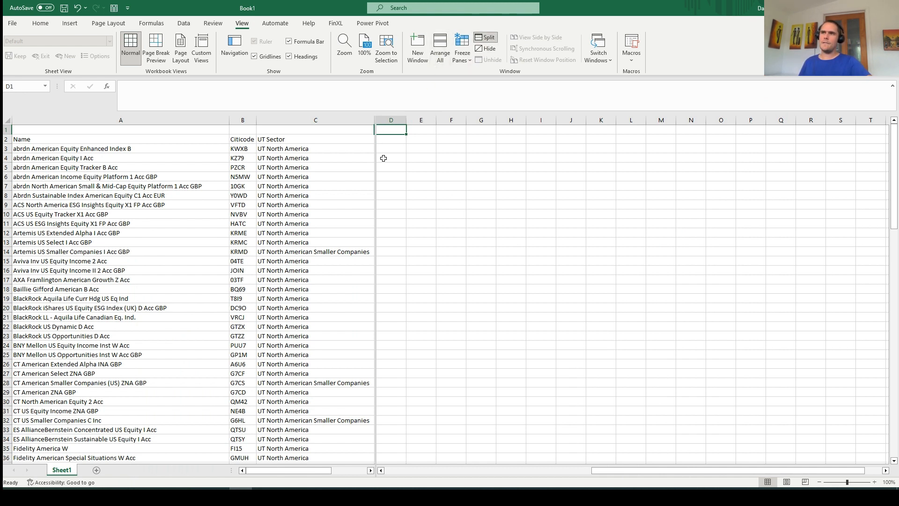
Add a Date List report at cell D1 with monthly frequency and 12 periods, and run it
{"action": "left_click_drag", "start_coordinate": [636, 470], "coordinate": [624, 454]}
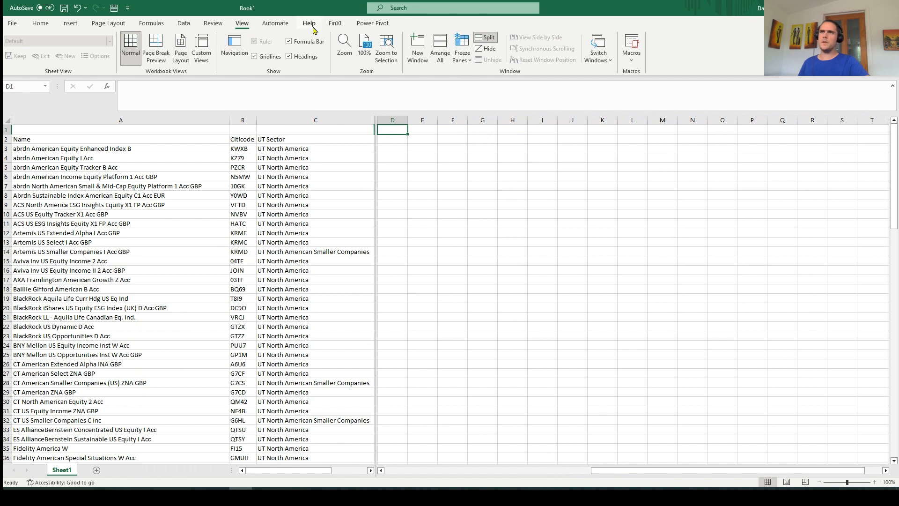
{"action": "left_click", "coordinate": [335, 23]}
{"action": "left_click", "coordinate": [43, 59]}
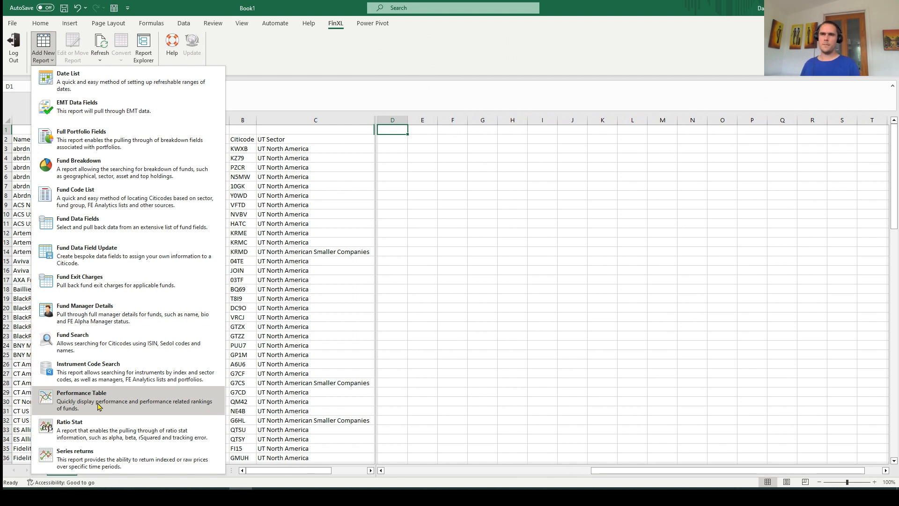
{"action": "left_click", "coordinate": [126, 83]}
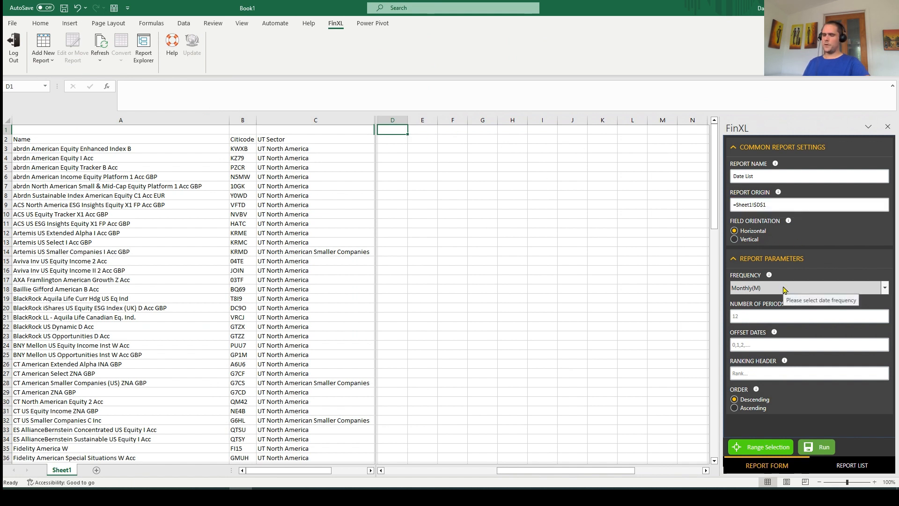
{"action": "left_click", "coordinate": [760, 317]}
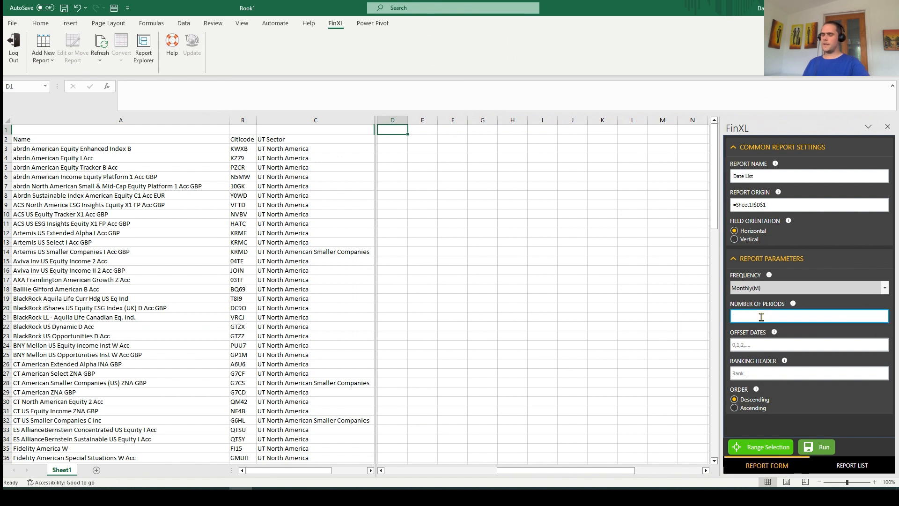
{"action": "type", "text": "12"}
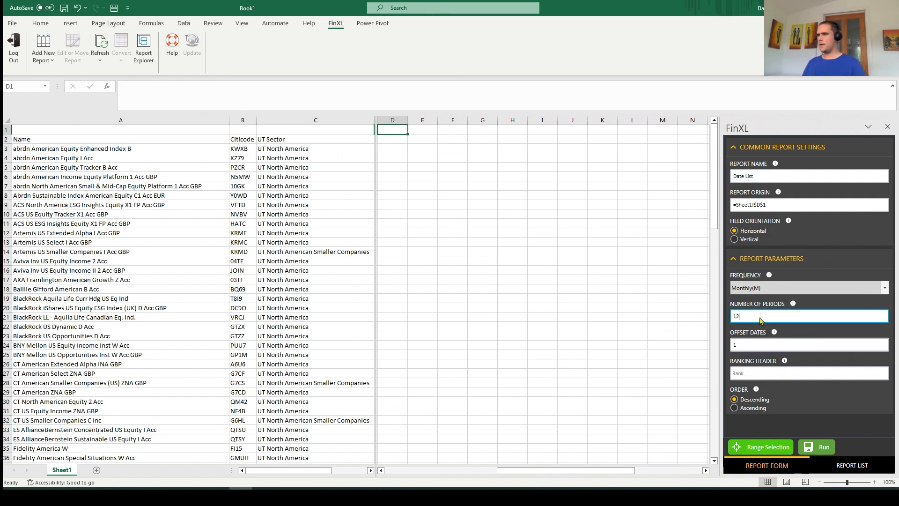
{"action": "left_click", "coordinate": [754, 345]}
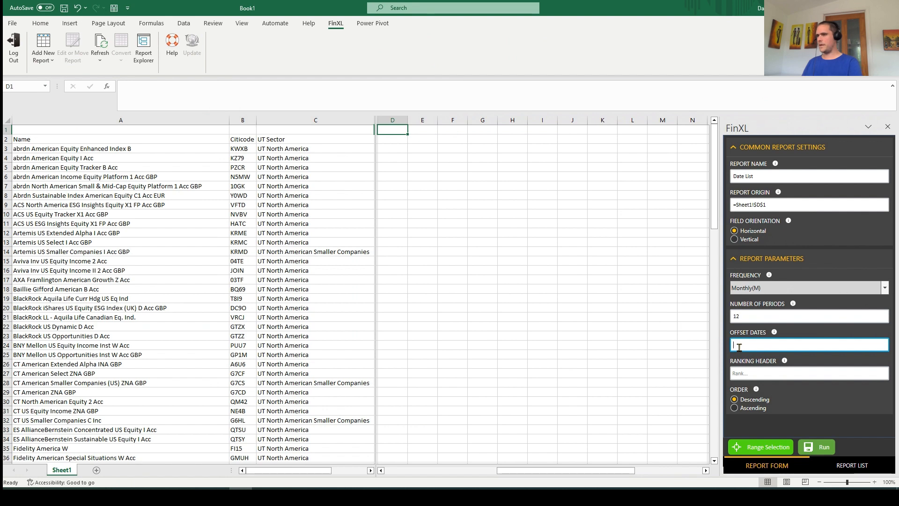
{"action": "left_click", "coordinate": [817, 447]}
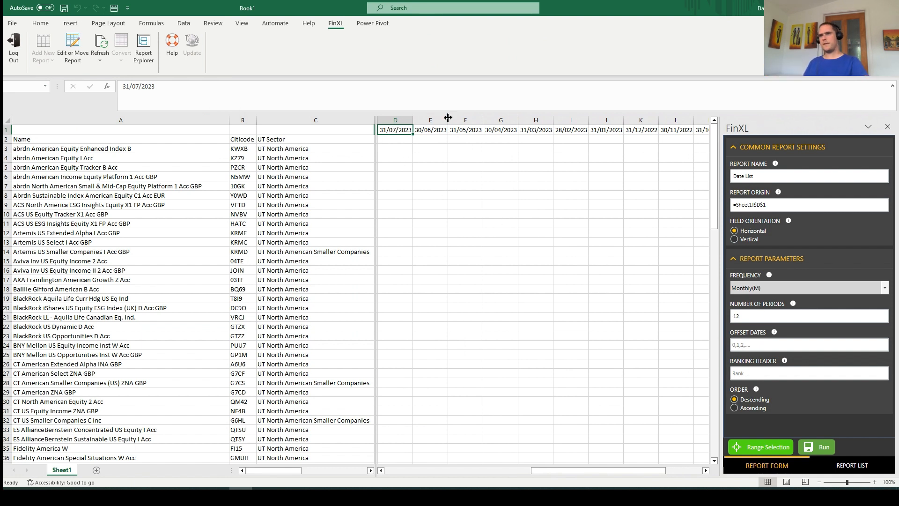
Change the Date List to yearly frequency with 5 periods and rerun it
{"action": "left_click", "coordinate": [803, 288]}
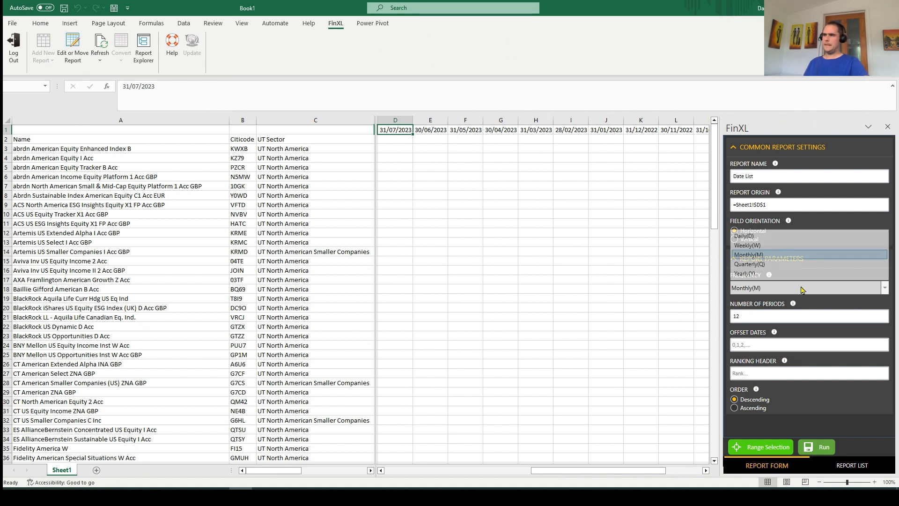
{"action": "left_click", "coordinate": [796, 274]}
{"action": "double_click", "coordinate": [763, 322]}
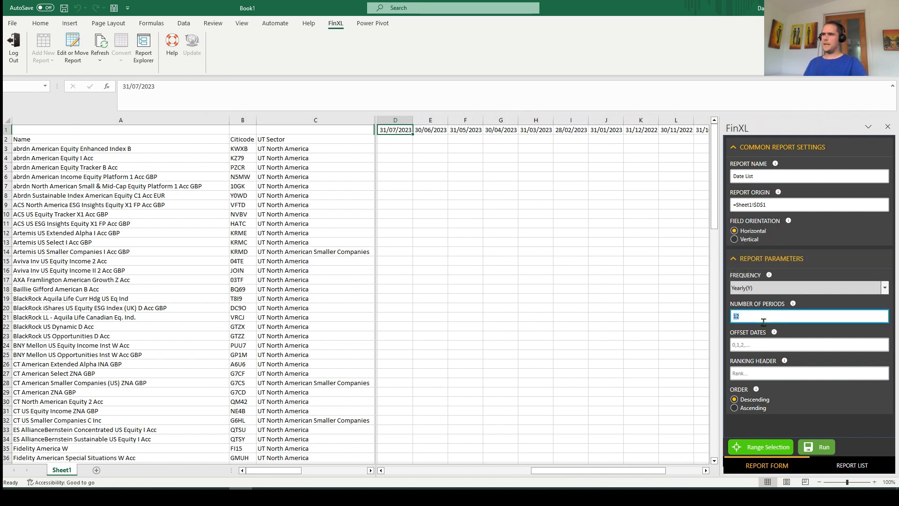
{"action": "type", "text": "5"}
{"action": "left_click", "coordinate": [817, 446]}
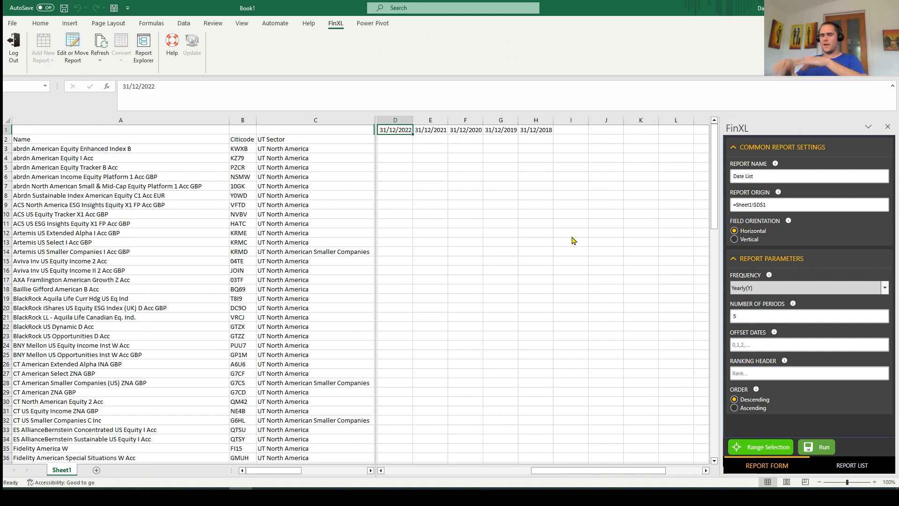
Insert Rank, Total and Quartile ranking headers between the dates and rerun the Date List
{"action": "left_click", "coordinate": [758, 371]}
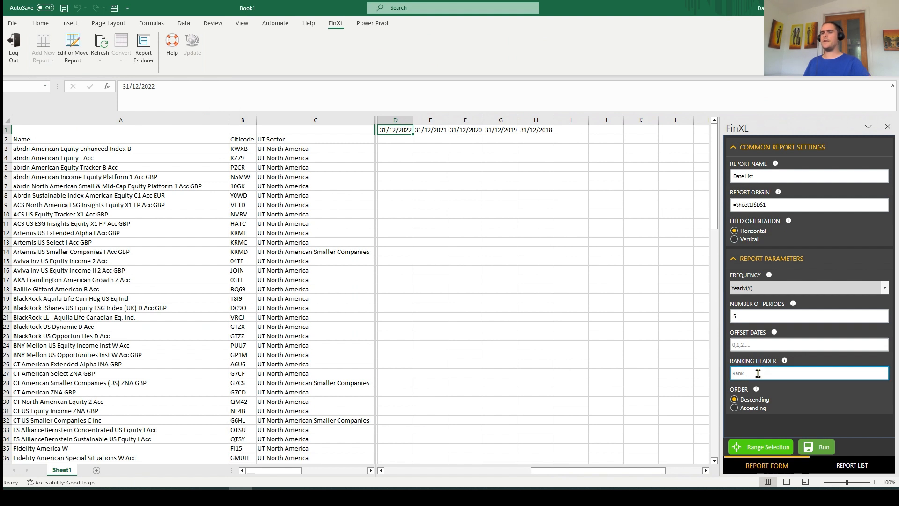
{"action": "left_click", "coordinate": [758, 373]}
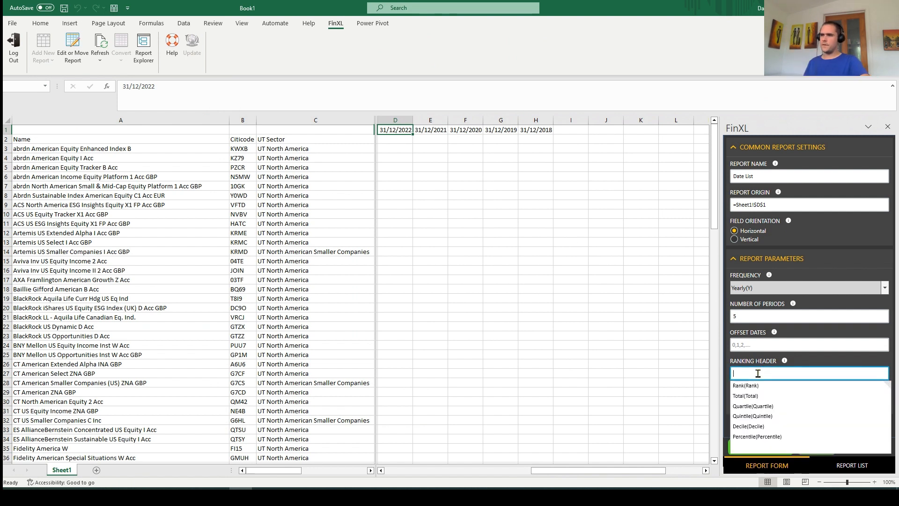
{"action": "left_click", "coordinate": [755, 385]}
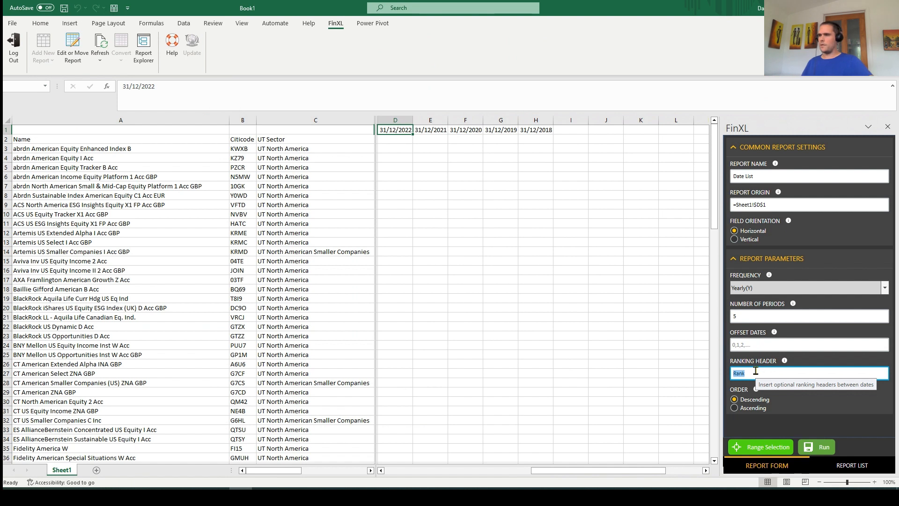
{"action": "left_click", "coordinate": [755, 370]}
{"action": "type", "text": ","}
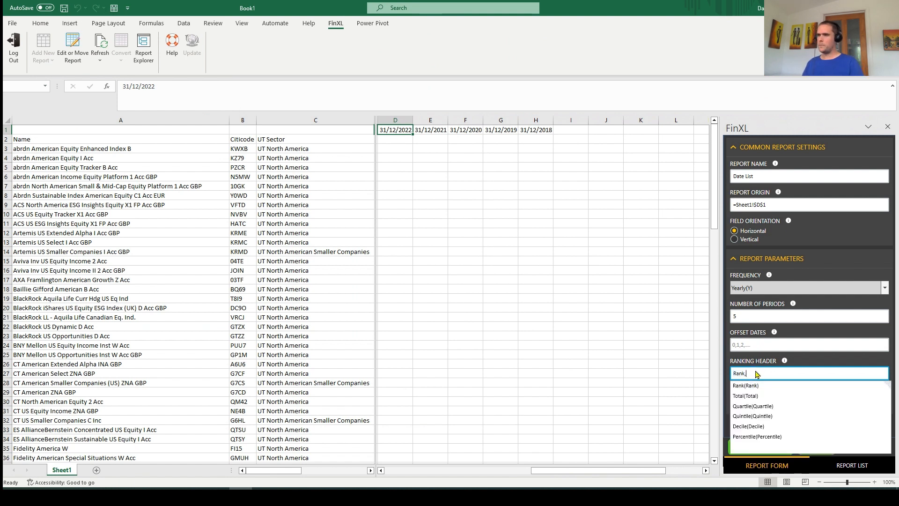
{"action": "left_click", "coordinate": [745, 397]}
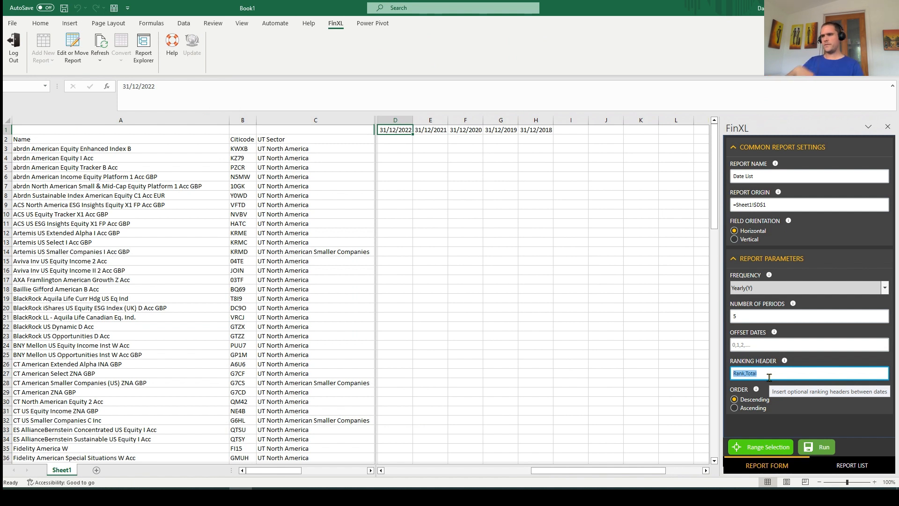
{"action": "left_click", "coordinate": [770, 375]}
{"action": "type", "text": ","}
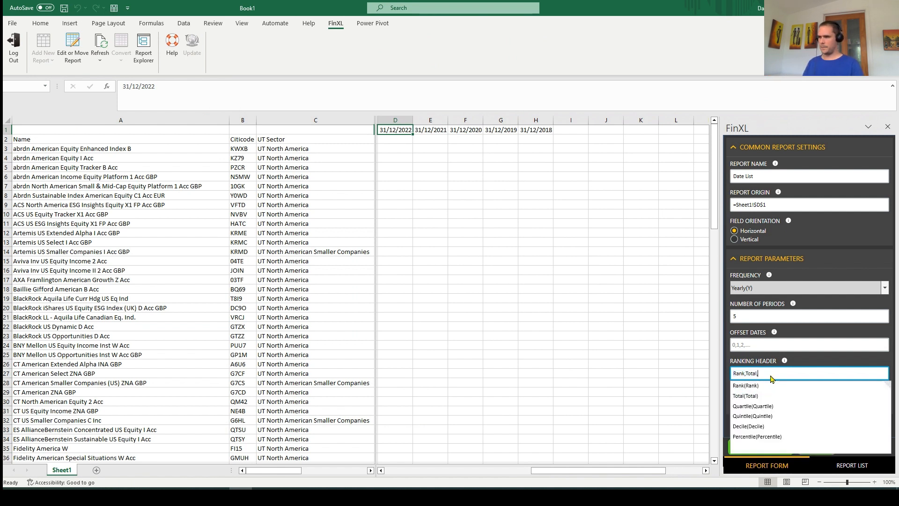
{"action": "left_click", "coordinate": [761, 406]}
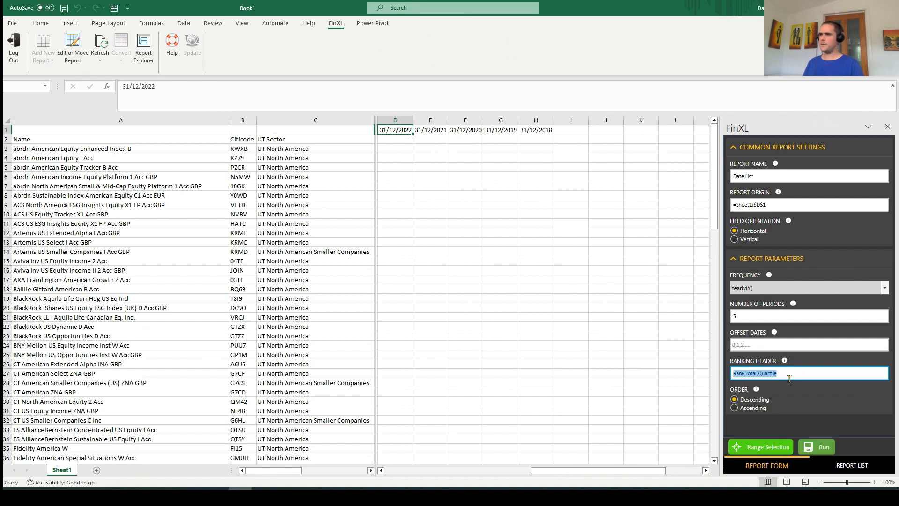
{"action": "left_click", "coordinate": [816, 449]}
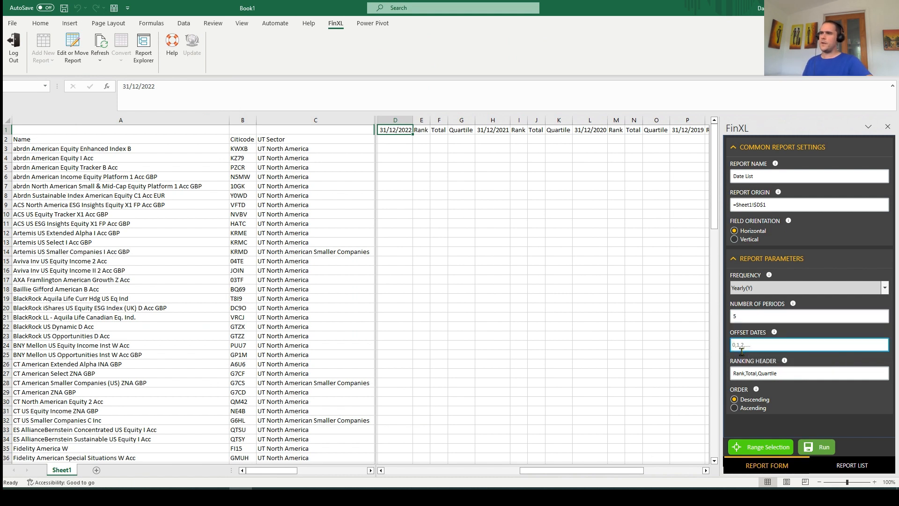
Set the Date List's offset dates to 0,5 and rerun the report
{"action": "left_click", "coordinate": [746, 343]}
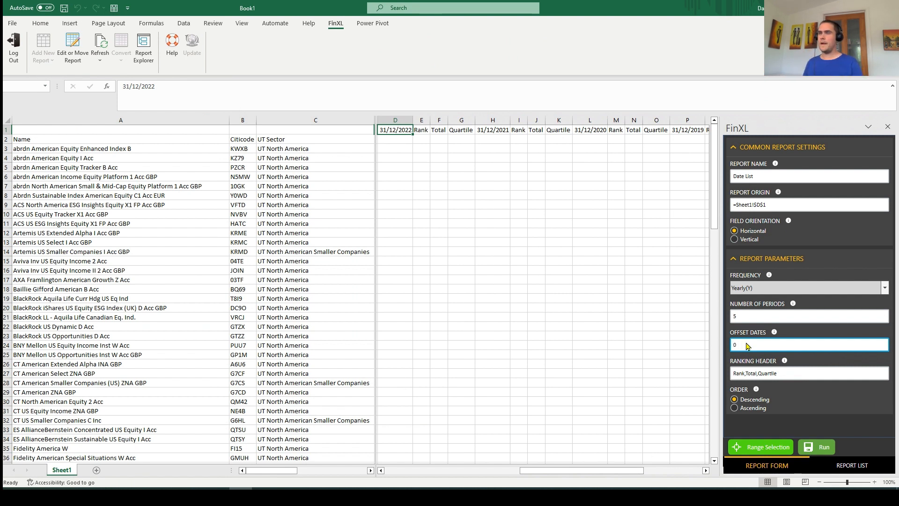
{"action": "type", "text": ",5"}
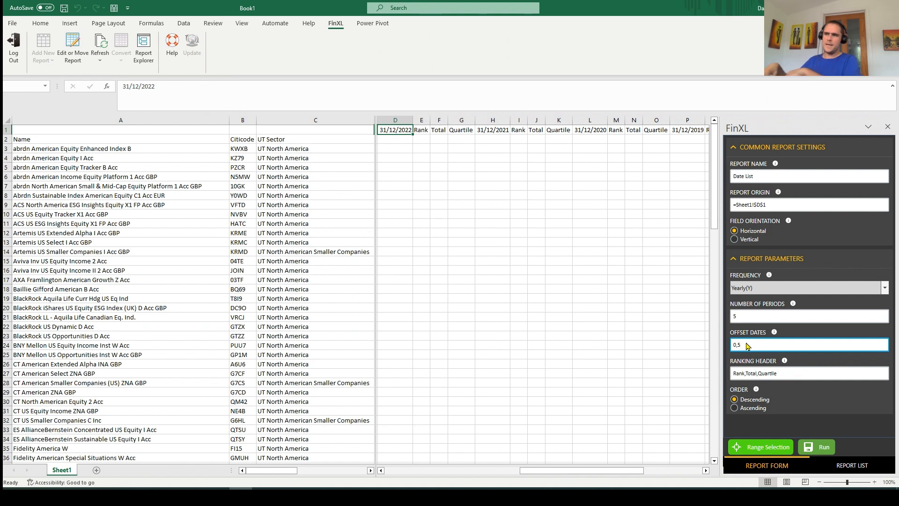
{"action": "left_click", "coordinate": [817, 446]}
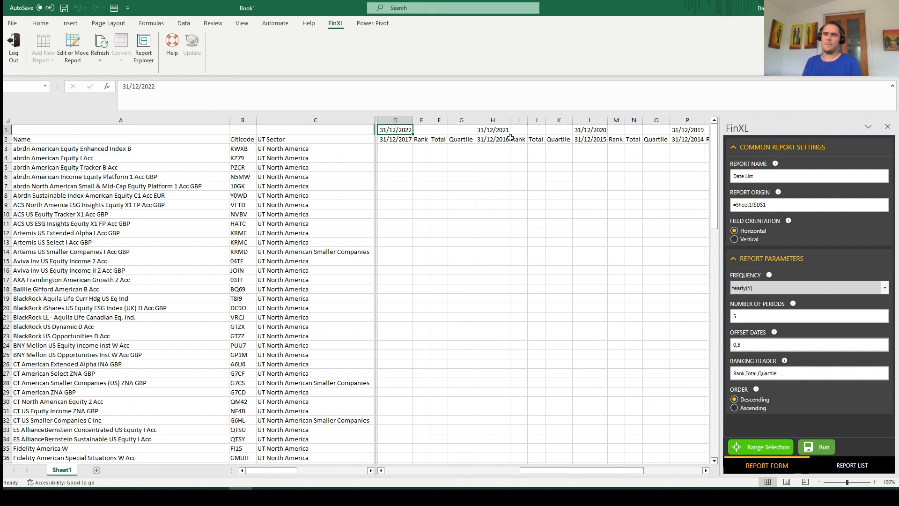
{"action": "mouse_move", "coordinate": [547, 470]}
{"action": "left_mouse_down"}
{"action": "mouse_move", "coordinate": [531, 459]}
{"action": "mouse_move", "coordinate": [553, 471]}
{"action": "left_mouse_up"}
{"action": "left_click", "coordinate": [545, 457]}
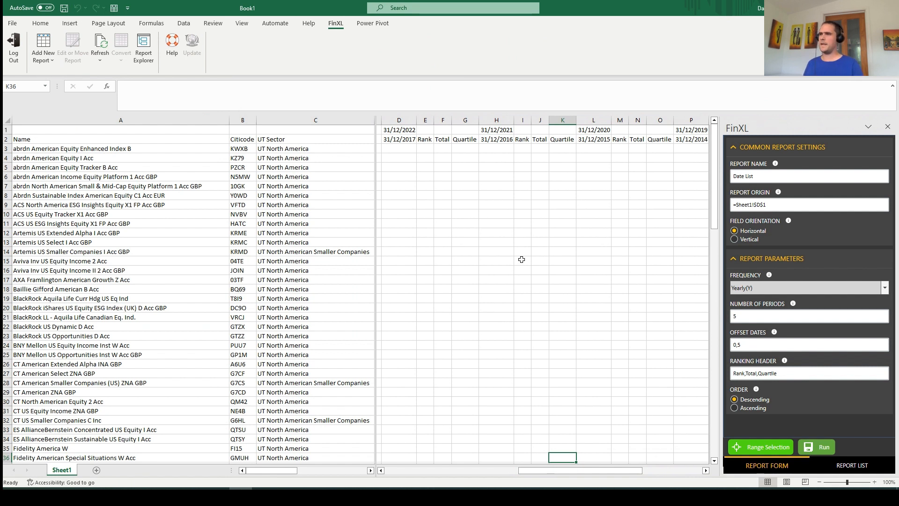
Add a Performance Table report at cell D3, using the Citicodes in B3:B114 as its codes
{"action": "left_click", "coordinate": [396, 149]}
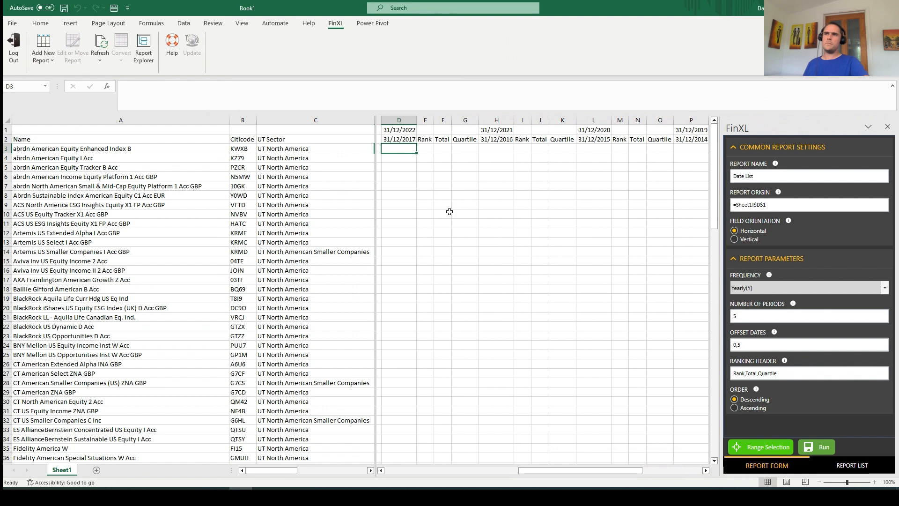
{"action": "left_click", "coordinate": [45, 62]}
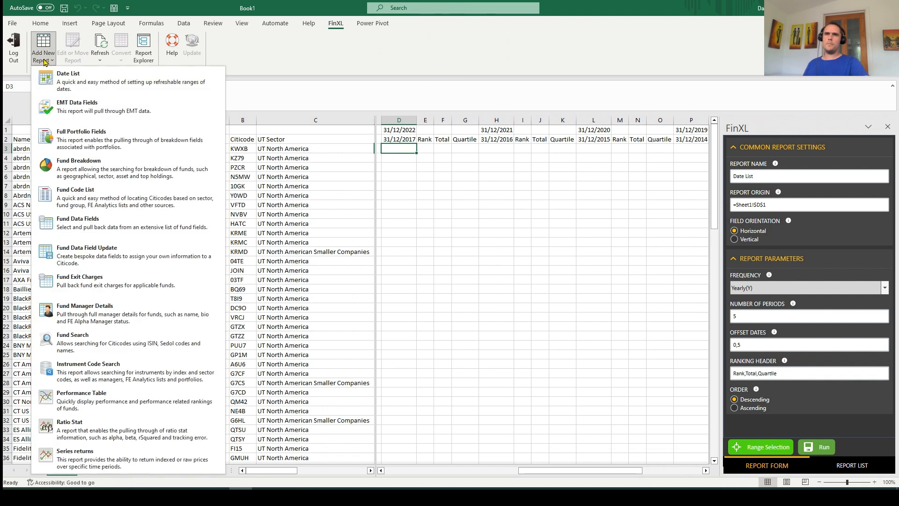
{"action": "left_click", "coordinate": [109, 406]}
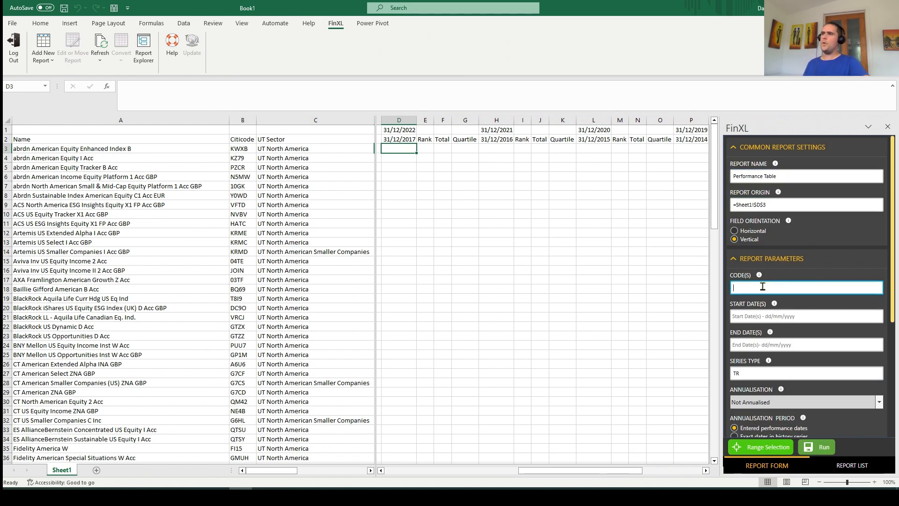
{"action": "left_click", "coordinate": [246, 149]}
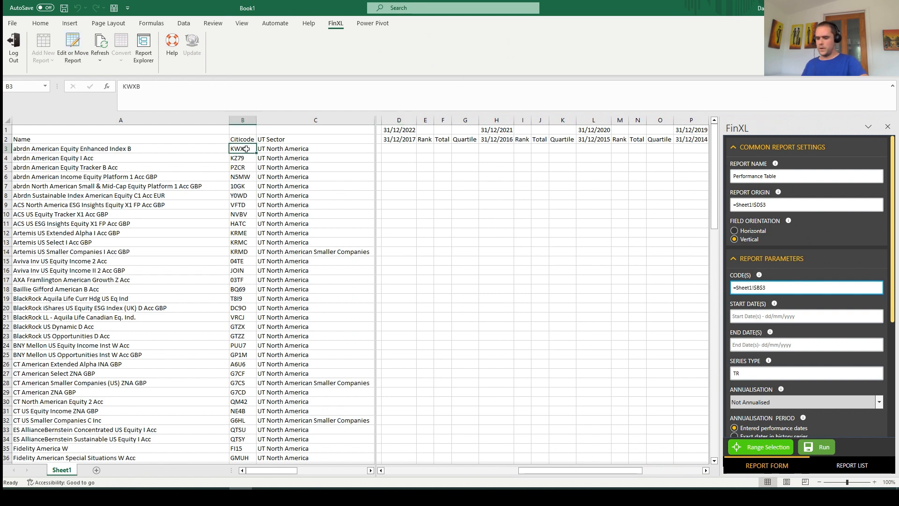
{"action": "key", "text": "ctrl+shift+Down"}
{"action": "left_click_drag", "start_coordinate": [715, 382], "coordinate": [711, 144]}
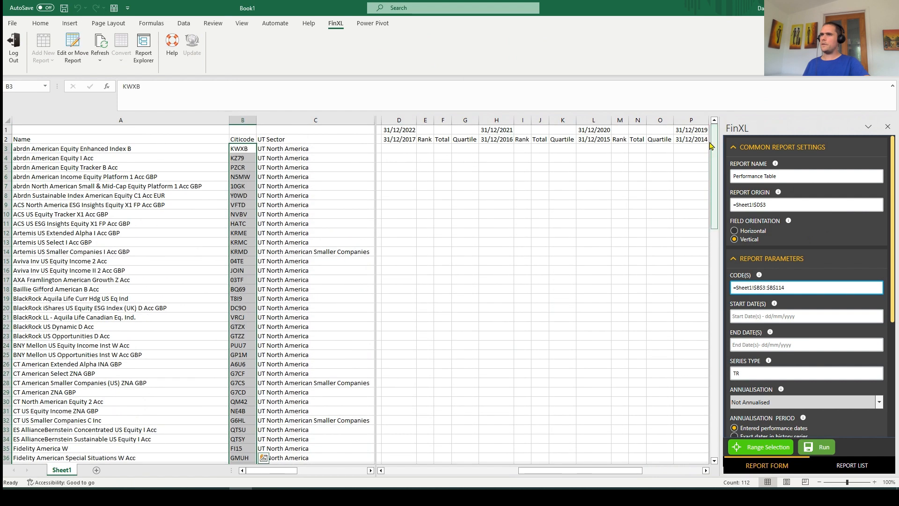
Set the Performance Table's start dates to the row 2 headers, D2:W2, including the ranking headers
{"action": "left_click", "coordinate": [773, 316]}
{"action": "left_click", "coordinate": [406, 139]}
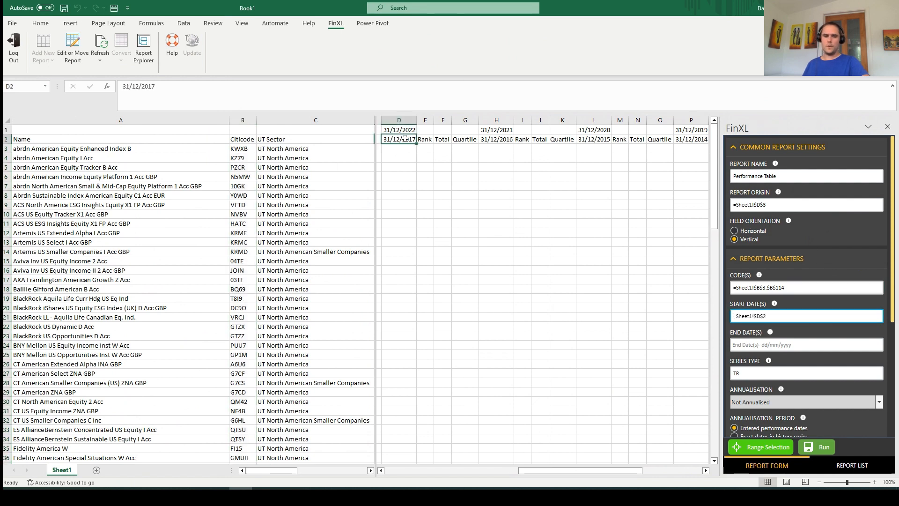
{"action": "left_click_drag", "start_coordinate": [405, 138], "coordinate": [688, 140]}
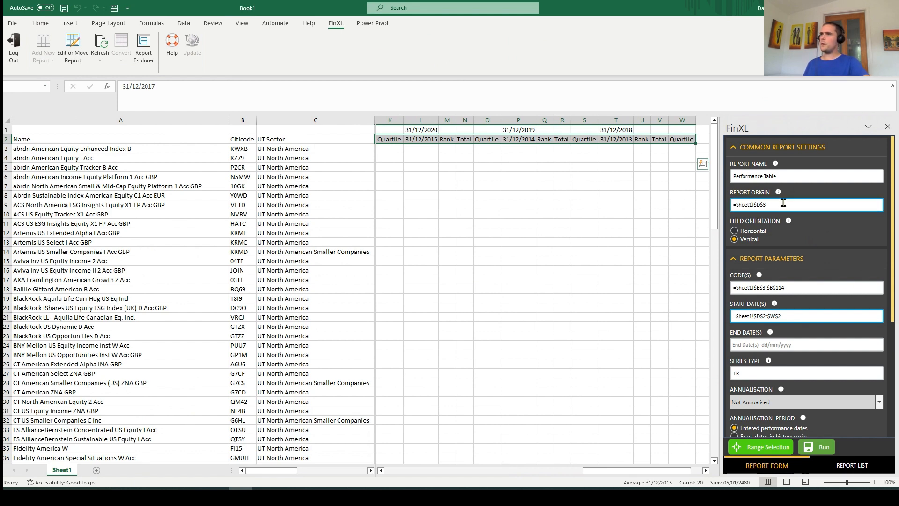
Set the Performance Table's end dates to D1:T1 and run the report
{"action": "left_click", "coordinate": [784, 346]}
{"action": "left_click_drag", "start_coordinate": [685, 471], "coordinate": [595, 472]}
{"action": "left_click", "coordinate": [473, 131]}
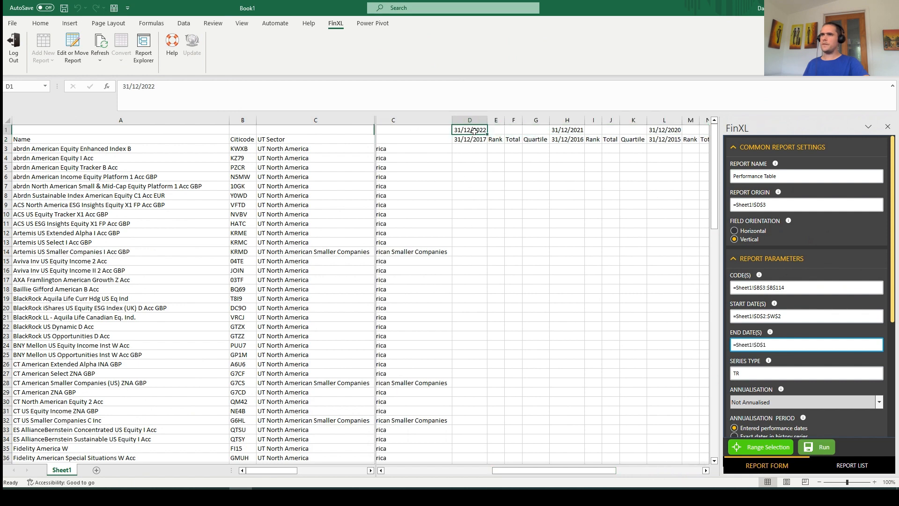
{"action": "key", "text": "ctrl+shift+Right"}
{"action": "key", "text": "ctrl+shift+Right"}
{"action": "key", "text": "ctrl+shift+Right"}
{"action": "key", "text": "ctrl+shift+Right"}
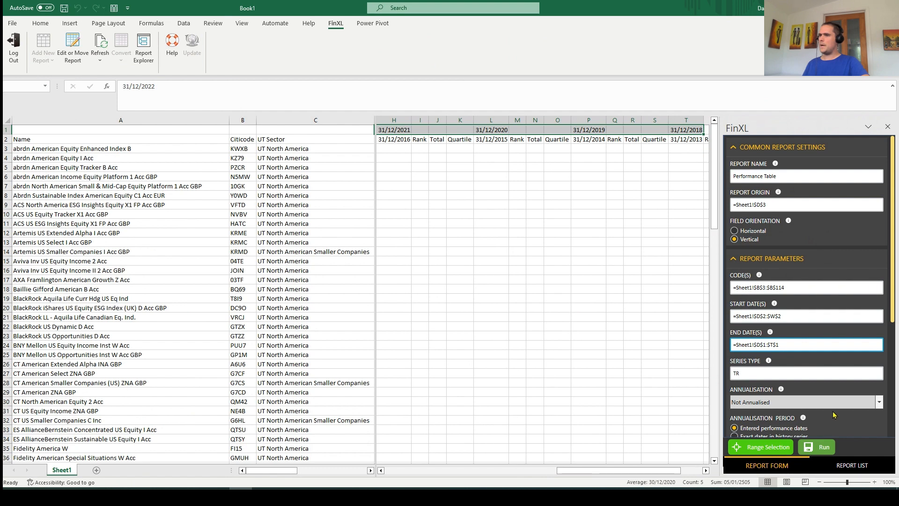
{"action": "scroll", "coordinate": [843, 412], "scroll_direction": "down", "scroll_amount": 1}
{"action": "left_click", "coordinate": [819, 446]}
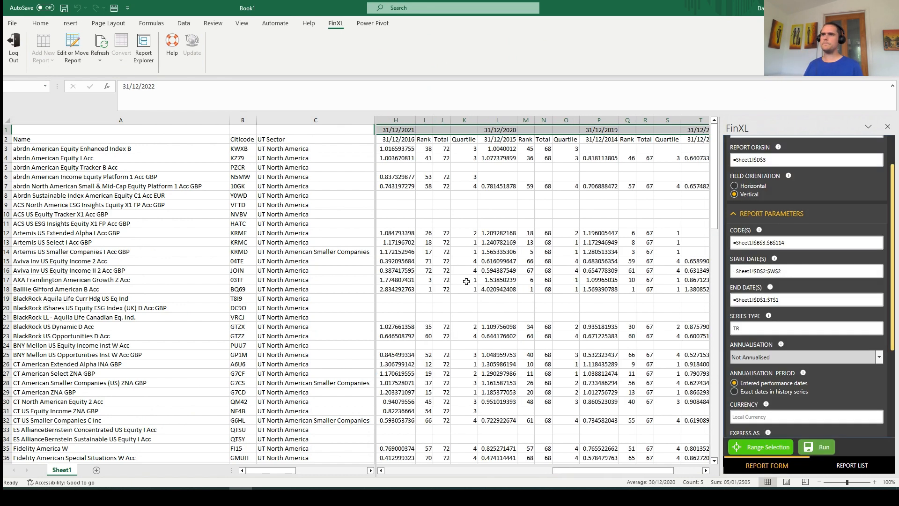
Examine the first fund's performance, rank and total for the 31/12/2017 to 31/12/2022 period
{"action": "left_click_drag", "start_coordinate": [575, 475], "coordinate": [537, 462]}
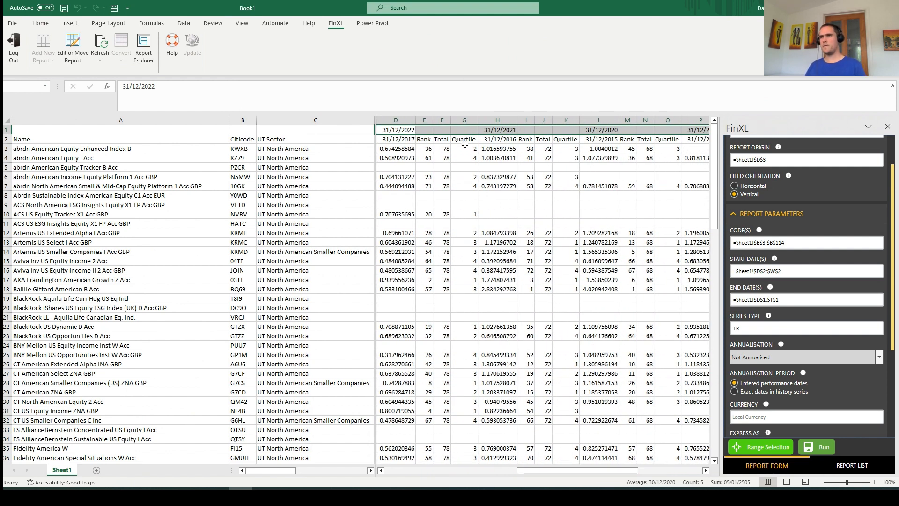
{"action": "left_click", "coordinate": [446, 148]}
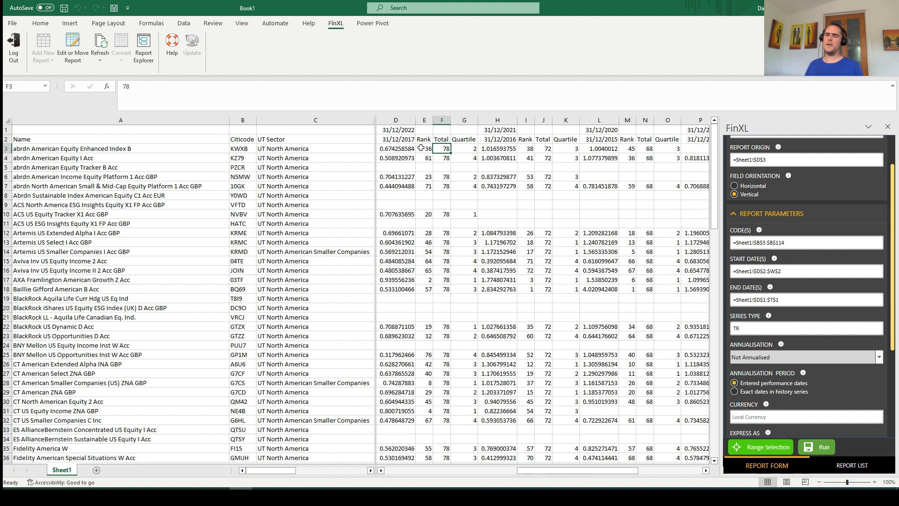
{"action": "left_click", "coordinate": [397, 149]}
{"action": "left_click", "coordinate": [424, 148]}
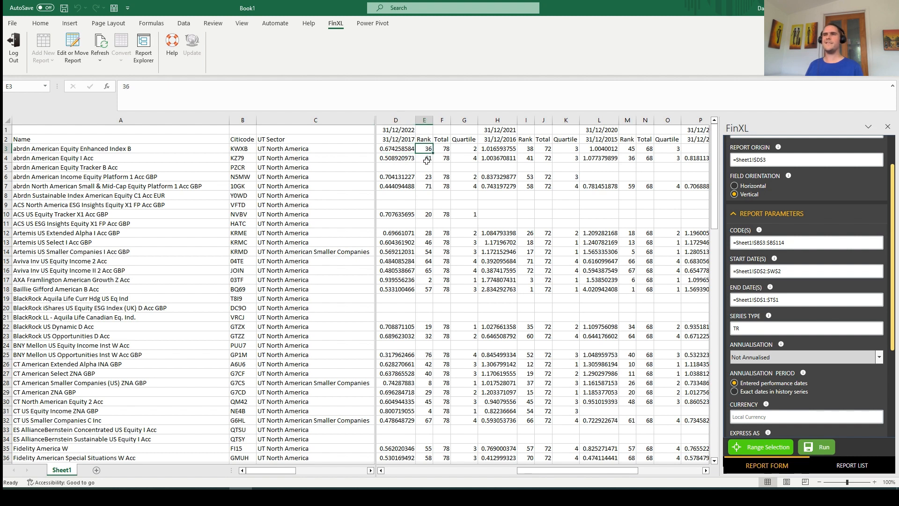
Check the first fund's total and quartile for the 31/12/2017 to 31/12/2022 period
{"action": "left_click", "coordinate": [443, 148]}
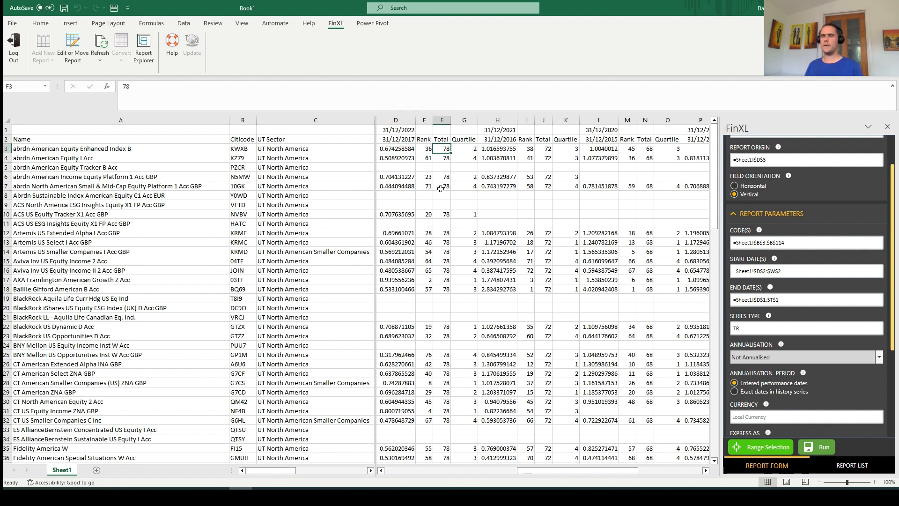
{"action": "left_click", "coordinate": [468, 150]}
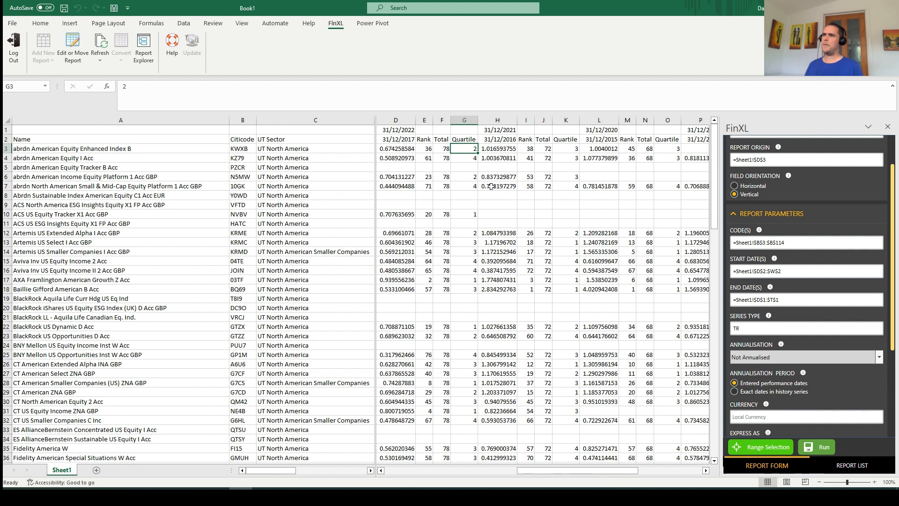
Set the Performance Table's rank grouping to UK UT and OEICs(U) and rerun the report
{"action": "left_click", "coordinate": [858, 301]}
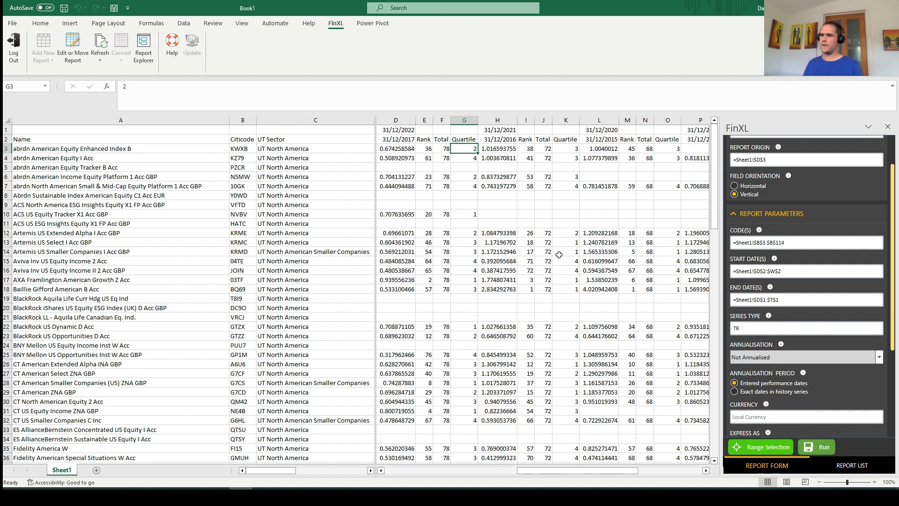
{"action": "scroll", "coordinate": [812, 348], "scroll_direction": "down", "scroll_amount": 4}
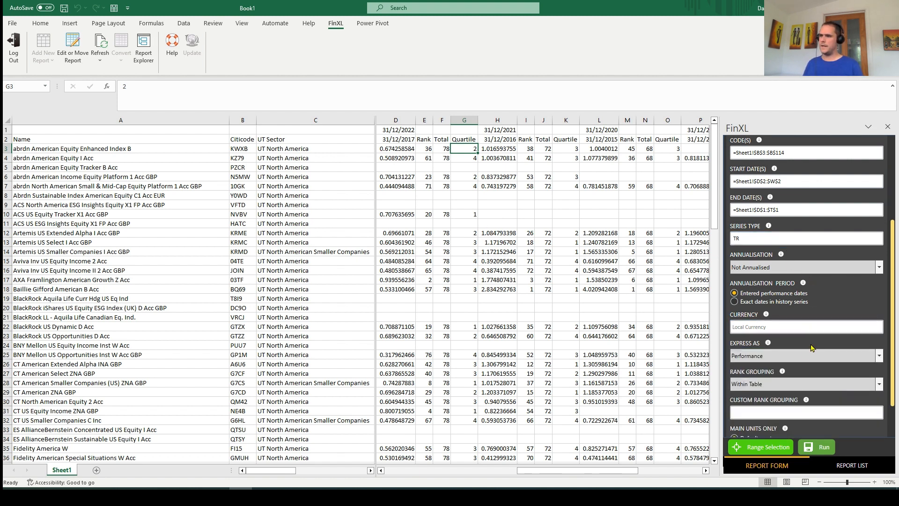
{"action": "left_click", "coordinate": [768, 383]}
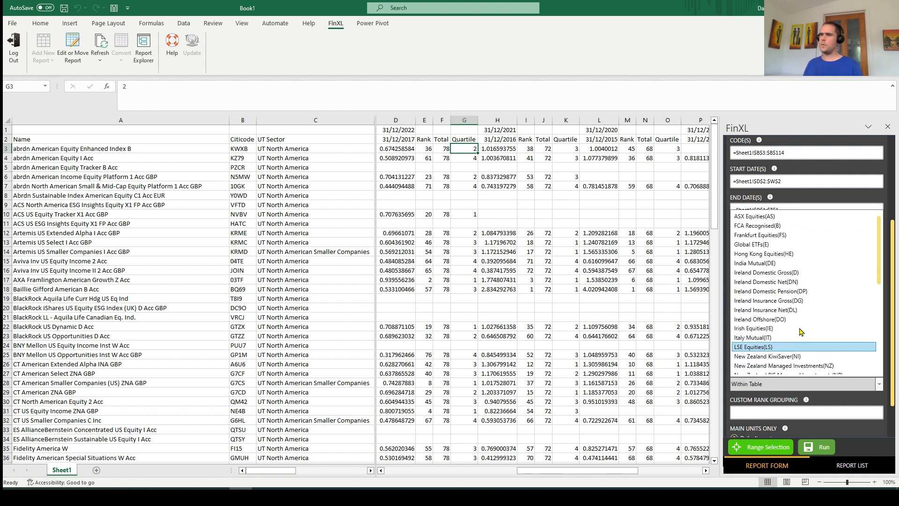
{"action": "scroll", "coordinate": [807, 301], "scroll_direction": "down", "scroll_amount": 6}
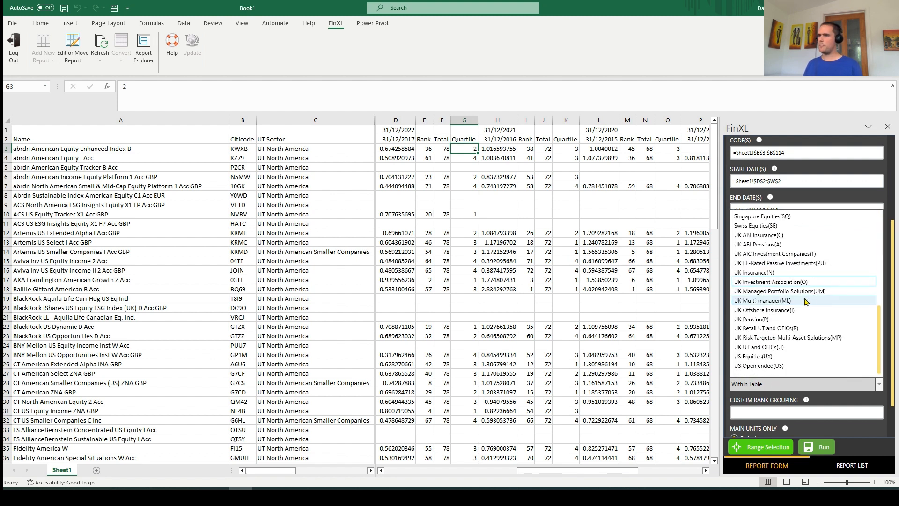
{"action": "left_click", "coordinate": [757, 347]}
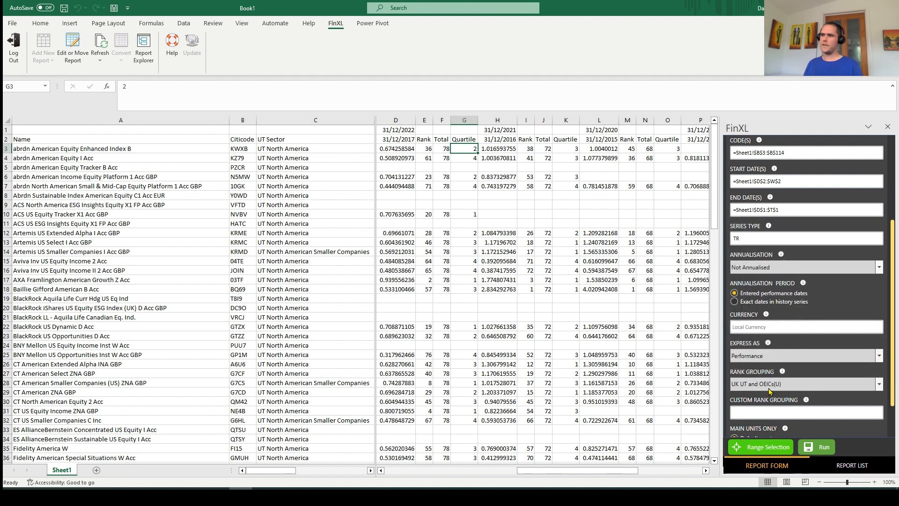
{"action": "left_click", "coordinate": [823, 447]}
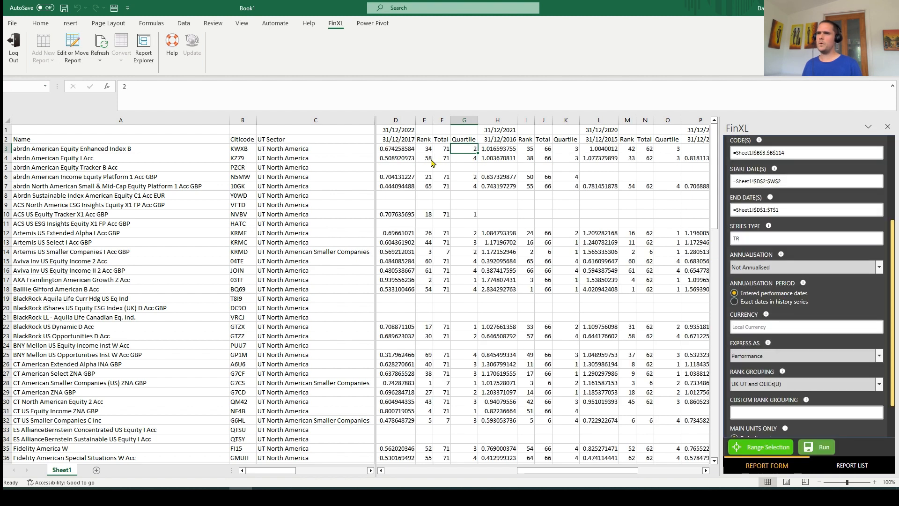
Compare the first fund's ranking total with the Artemis US Smaller Companies fund's total and quartile
{"action": "left_click", "coordinate": [440, 148]}
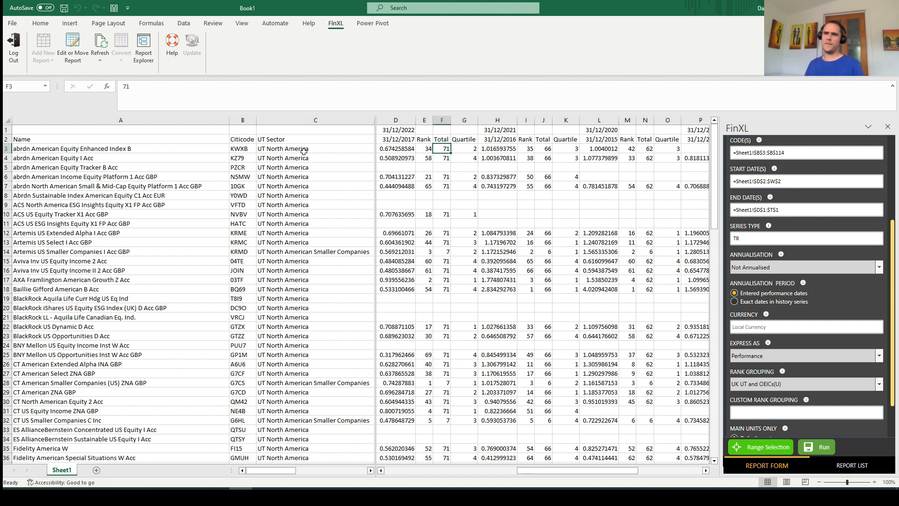
{"action": "left_click", "coordinate": [449, 253]}
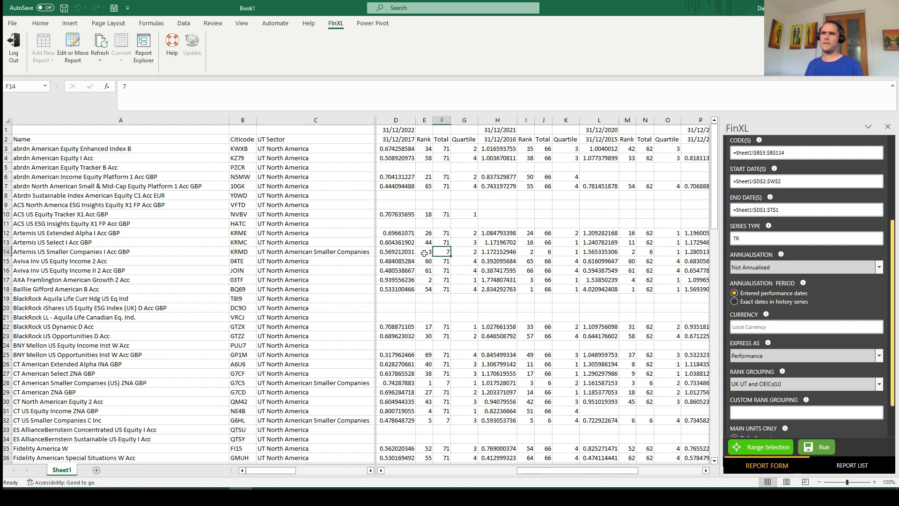
{"action": "left_click", "coordinate": [465, 250]}
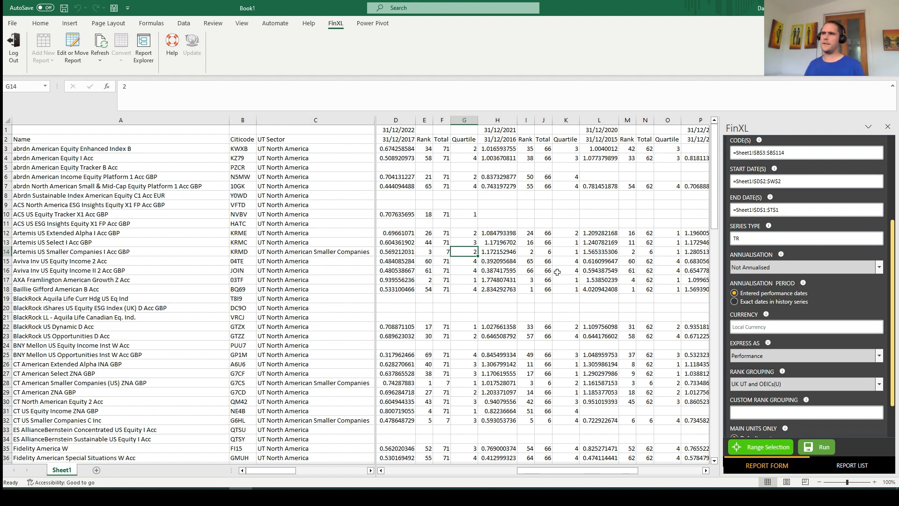
Apply the Red-Yellow-Green color scale to Quartile column G, so first quartile shows green and fourth red
{"action": "left_click", "coordinate": [464, 120]}
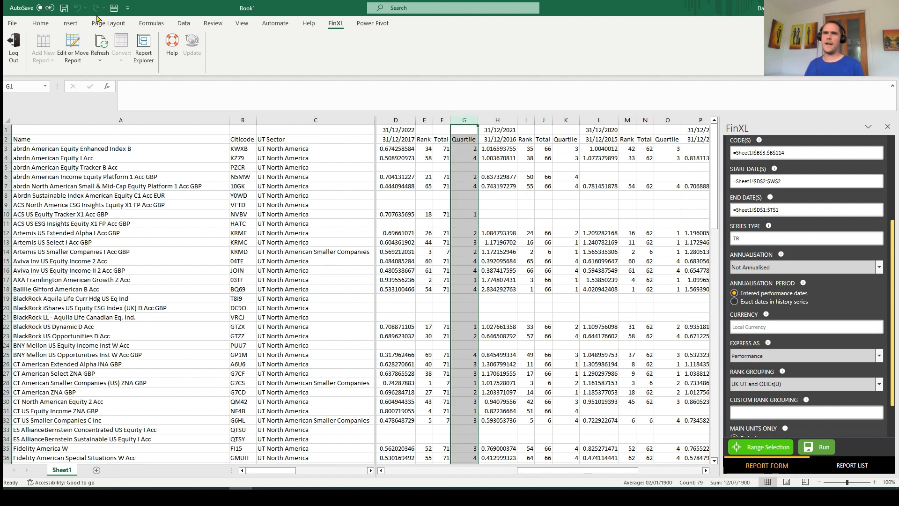
{"action": "left_click", "coordinate": [40, 23]}
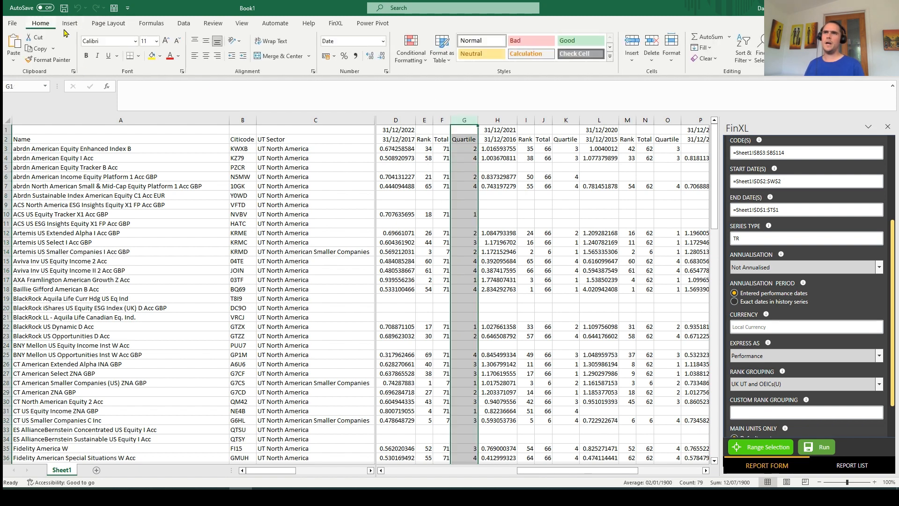
{"action": "left_click", "coordinate": [410, 59]}
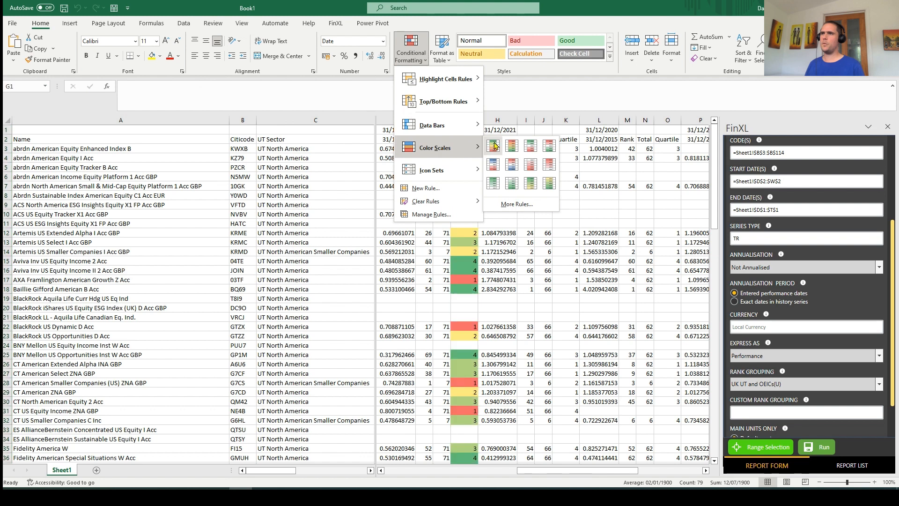
{"action": "left_click", "coordinate": [511, 145]}
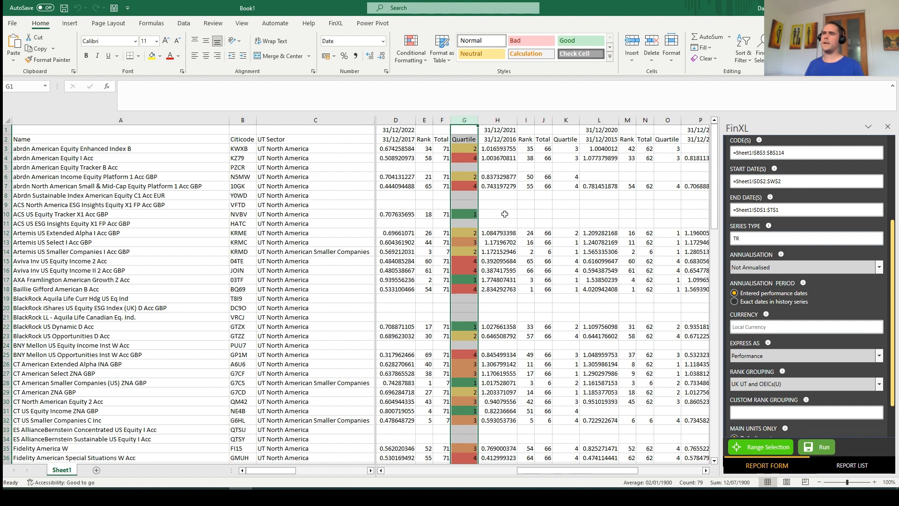
{"action": "left_click", "coordinate": [419, 56]}
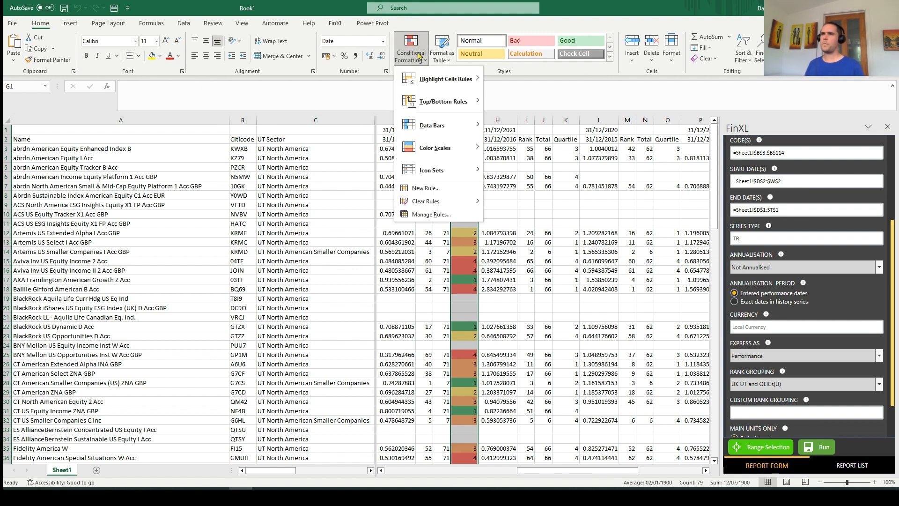
{"action": "right_click", "coordinate": [419, 56]}
{"action": "left_click", "coordinate": [419, 56]}
{"action": "mouse_move", "coordinate": [443, 151]}
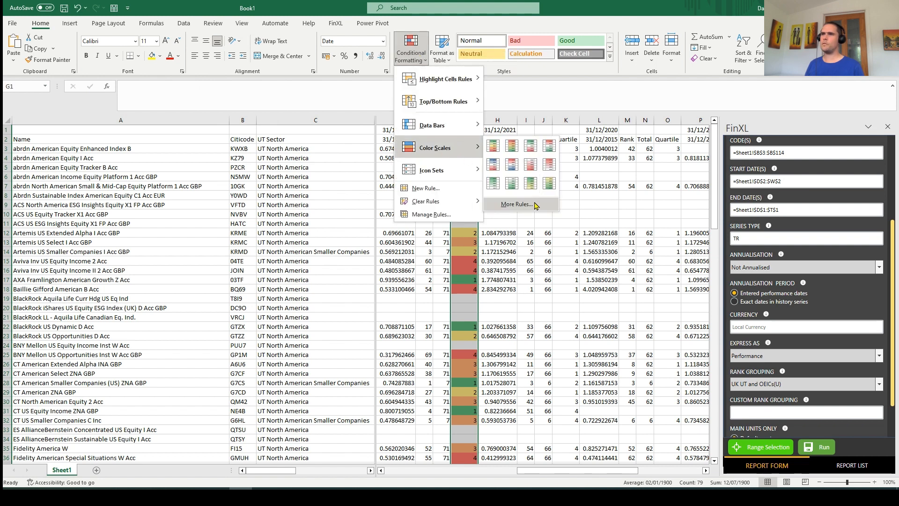
{"action": "left_click", "coordinate": [509, 270]}
{"action": "left_click", "coordinate": [510, 279]}
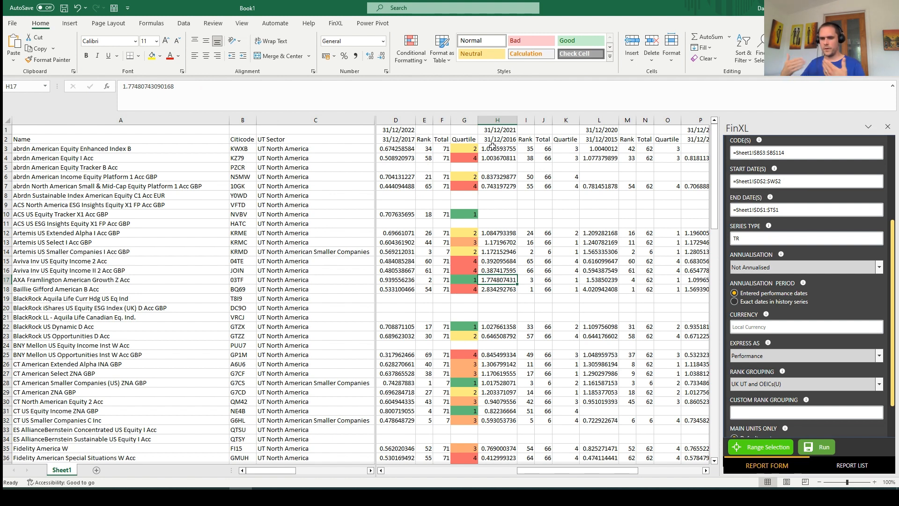
Review the Performance Table's remaining parameters and the dates, headers and results of the 31/12/2013 to 31/12/2018 period
{"action": "left_click", "coordinate": [335, 23]}
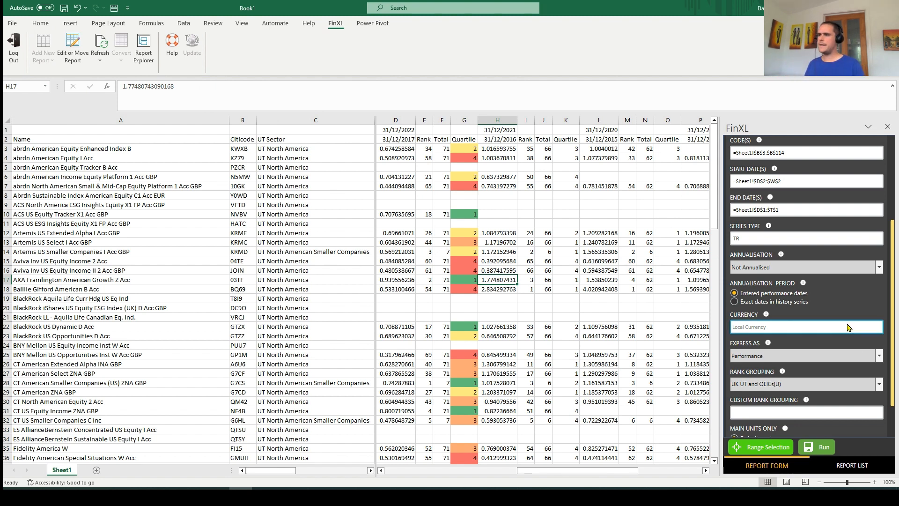
{"action": "scroll", "coordinate": [848, 327], "scroll_direction": "down", "scroll_amount": 2}
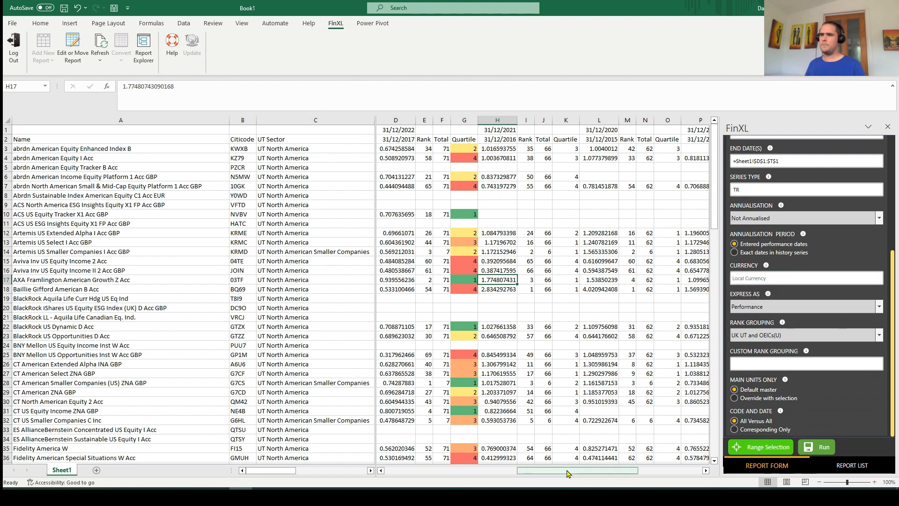
{"action": "left_click_drag", "start_coordinate": [567, 473], "coordinate": [692, 469]}
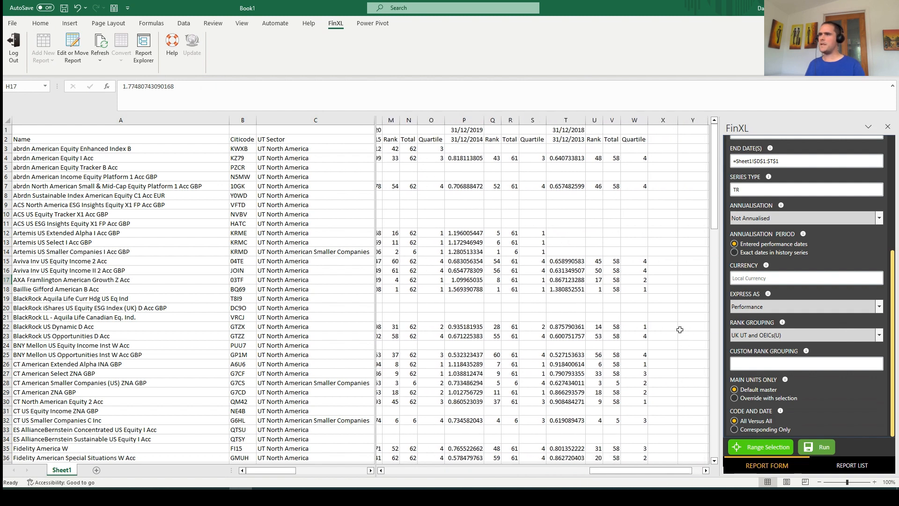
{"action": "left_click", "coordinate": [662, 139]}
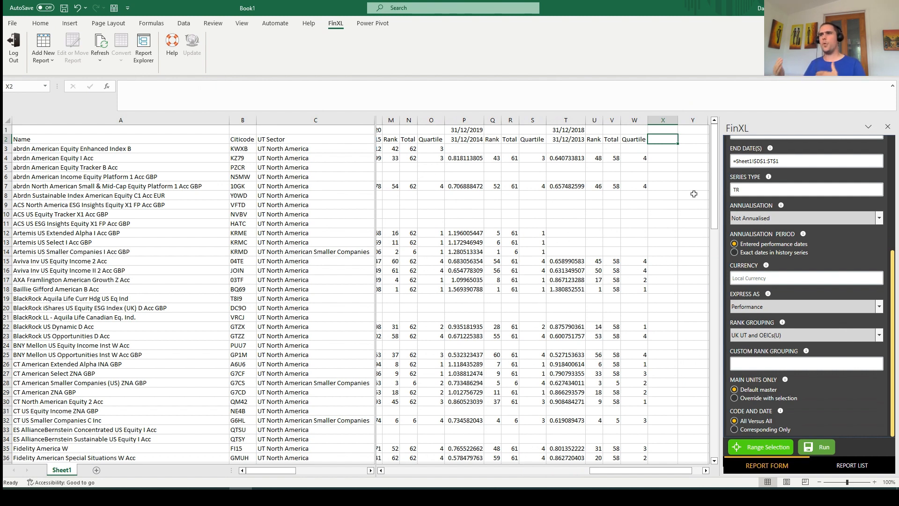
{"action": "left_click", "coordinate": [593, 141]}
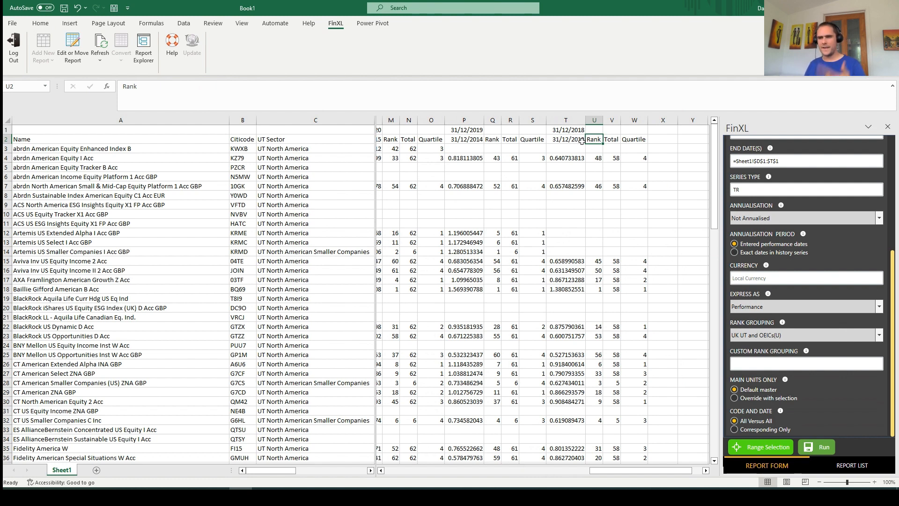
{"action": "left_click", "coordinate": [568, 157]}
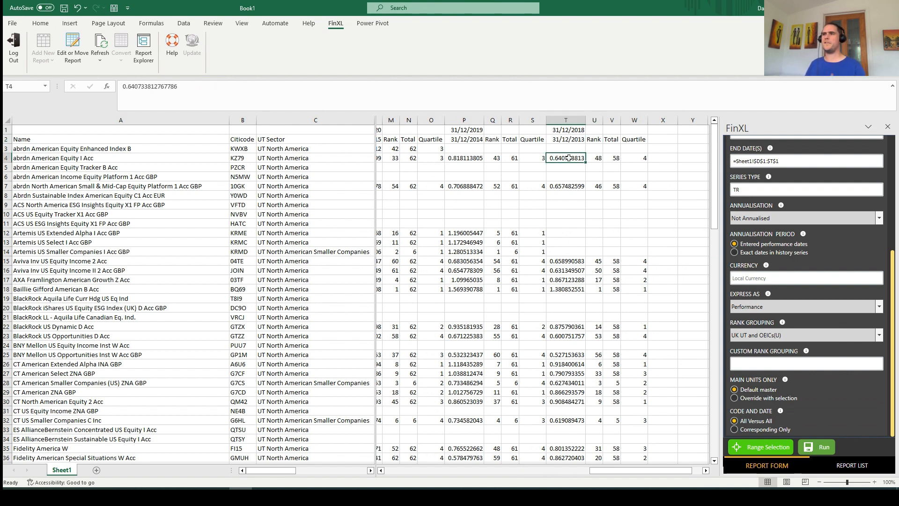
{"action": "left_click_drag", "start_coordinate": [567, 130], "coordinate": [566, 139]}
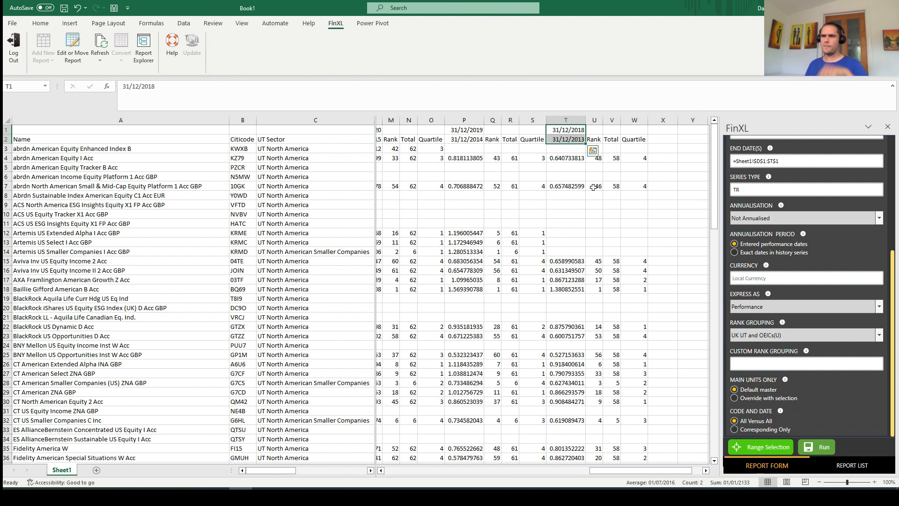
Enter the headers 1 year, 3 year and 5 year in cells X2, Y2 and Z2
{"action": "left_click", "coordinate": [667, 139]}
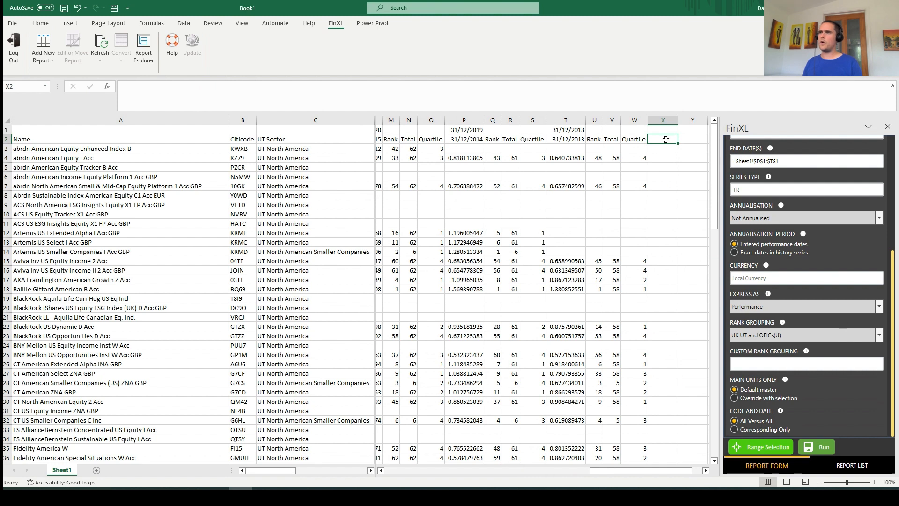
{"action": "type", "text": "1 year"}
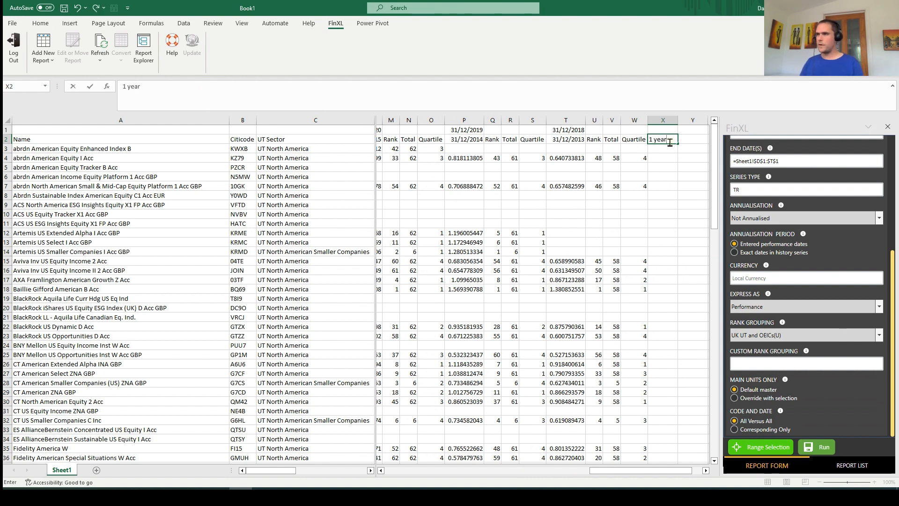
{"action": "key", "text": "Tab"}
{"action": "type", "text": "3 year"}
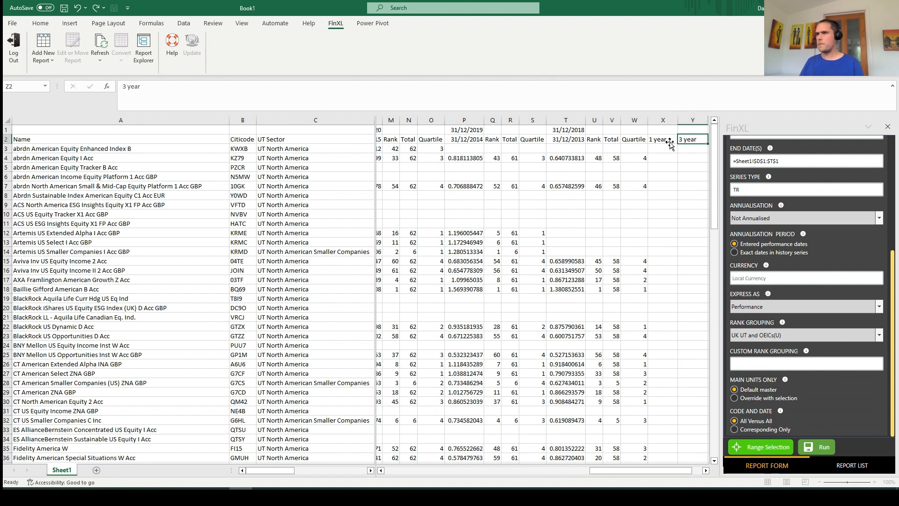
{"action": "key", "text": "Tab"}
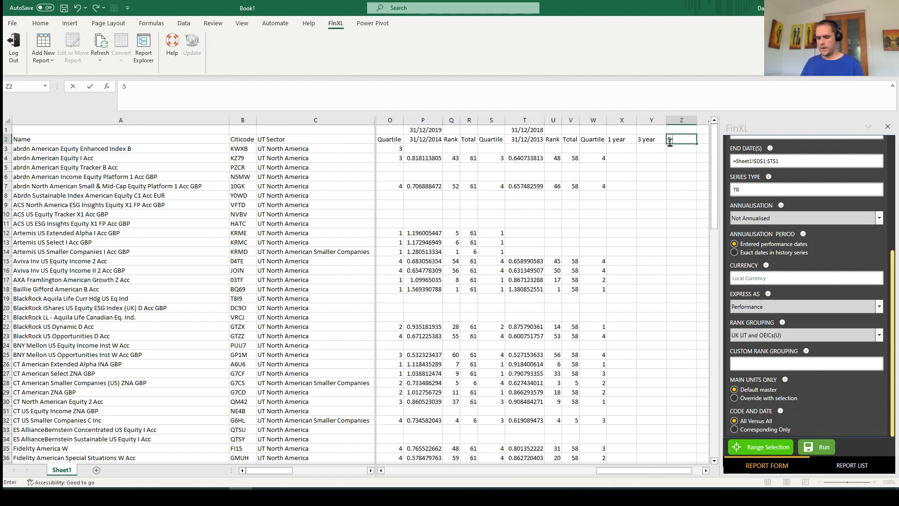
{"action": "type", "text": "5 year"}
Start a new Performance Table report at cell X3, using the Citicodes in B3:B114 as its codes
{"action": "left_click", "coordinate": [619, 151]}
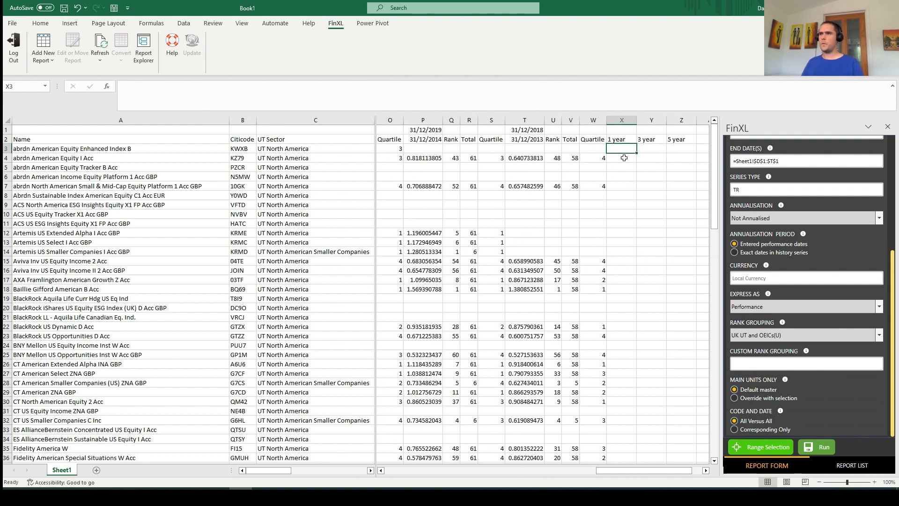
{"action": "left_click", "coordinate": [887, 127]}
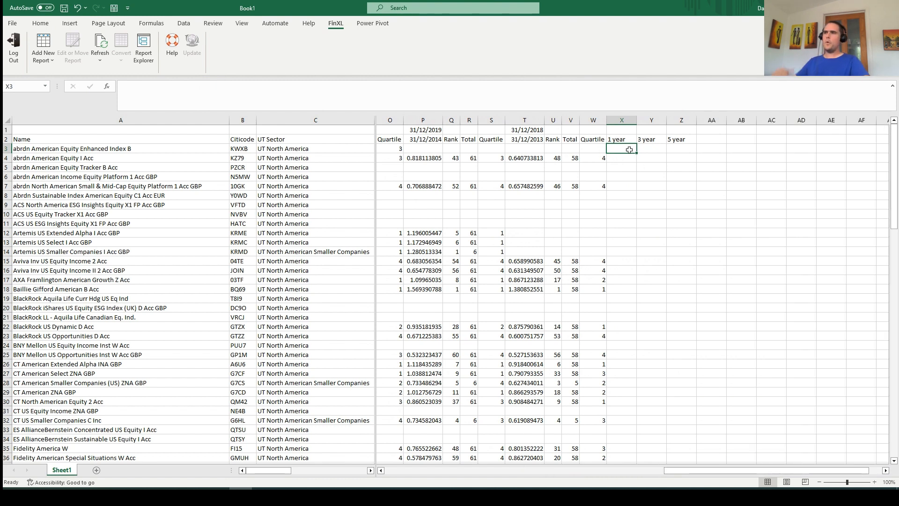
{"action": "left_click", "coordinate": [43, 55]}
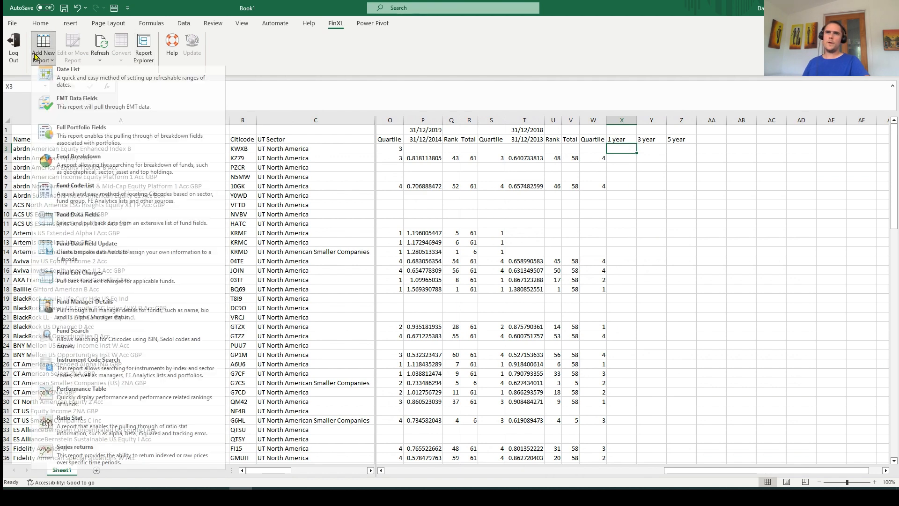
{"action": "left_click", "coordinate": [100, 407]}
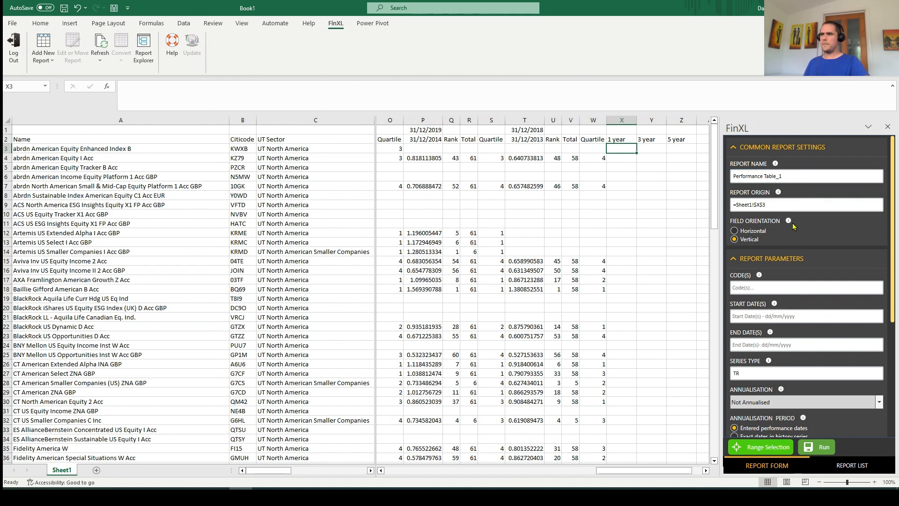
{"action": "left_click", "coordinate": [766, 286]}
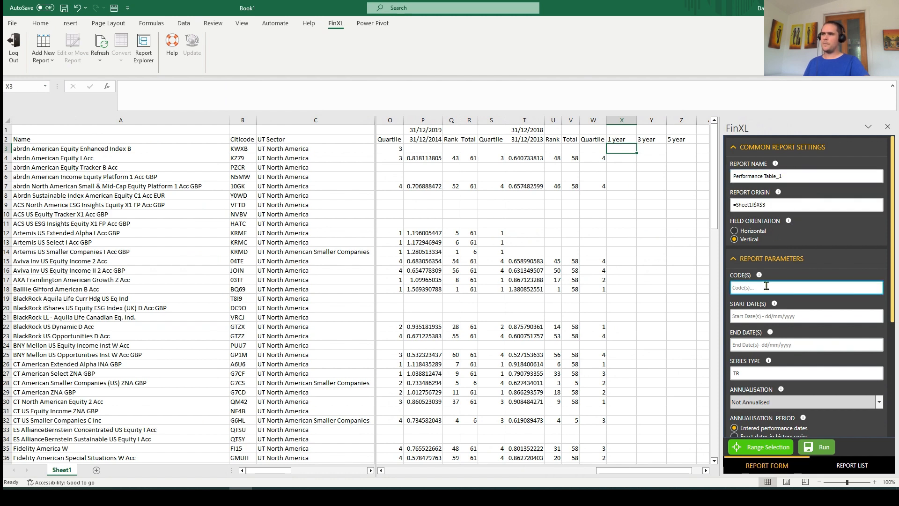
{"action": "left_click", "coordinate": [244, 149]}
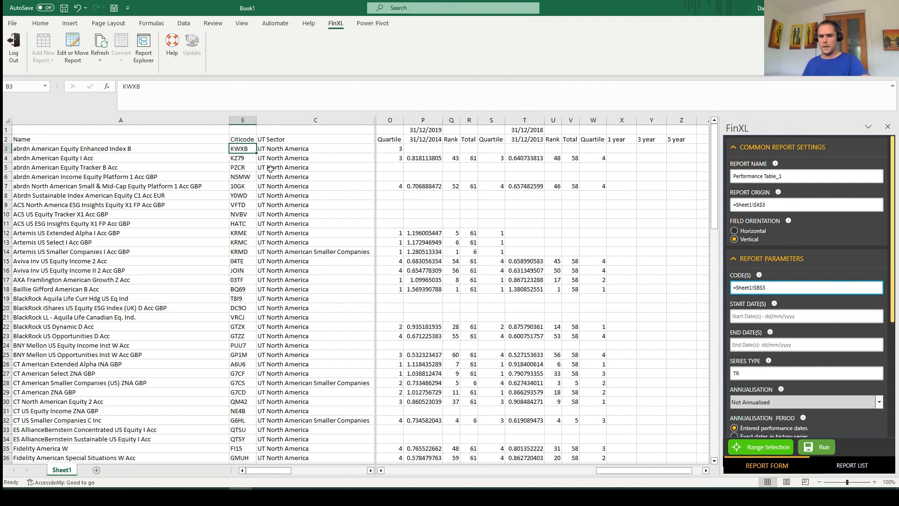
{"action": "key", "text": "ctrl+shift+Down"}
{"action": "left_click_drag", "start_coordinate": [715, 389], "coordinate": [696, 154]}
Set the report's start dates to -1y,-3y,-5y with no end date, run it, and inspect the 1, 3 and 5 year results
{"action": "left_click", "coordinate": [776, 316]}
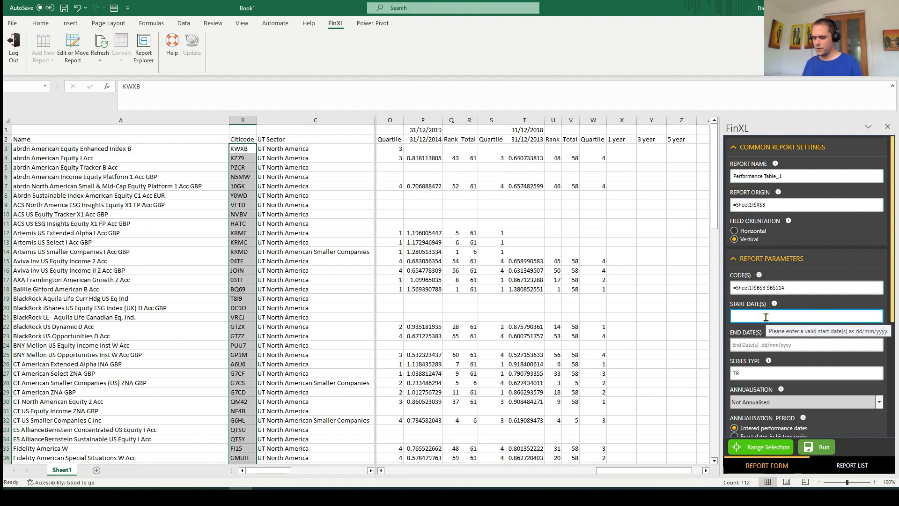
{"action": "type", "text": "-5"}
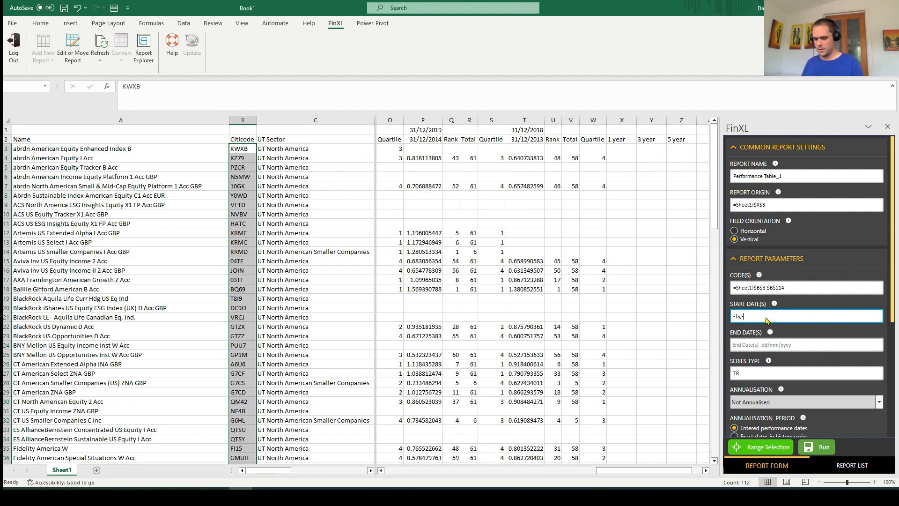
{"action": "type", "text": "-3y,-5y"}
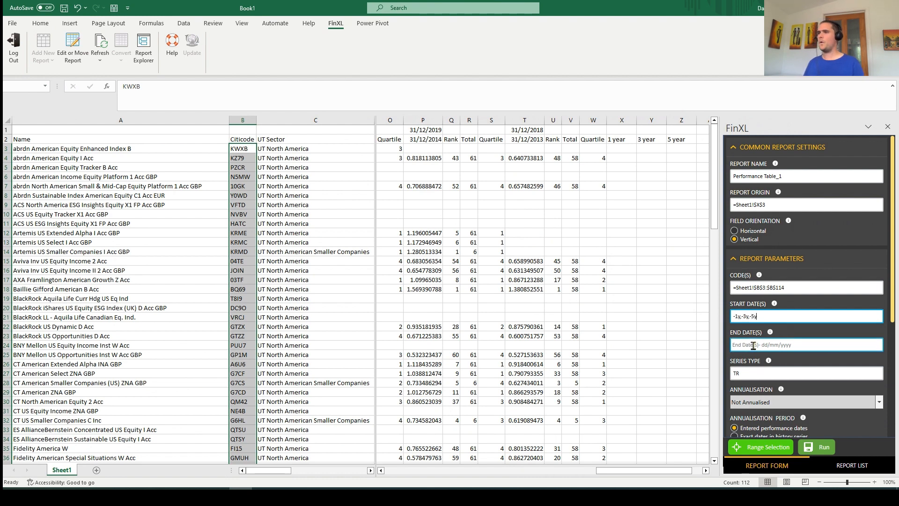
{"action": "left_click", "coordinate": [755, 344]}
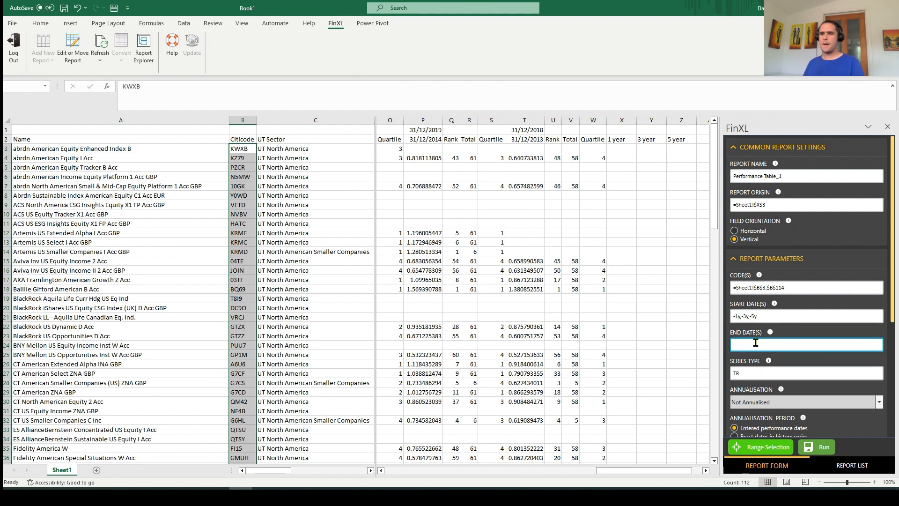
{"action": "left_click", "coordinate": [813, 447]}
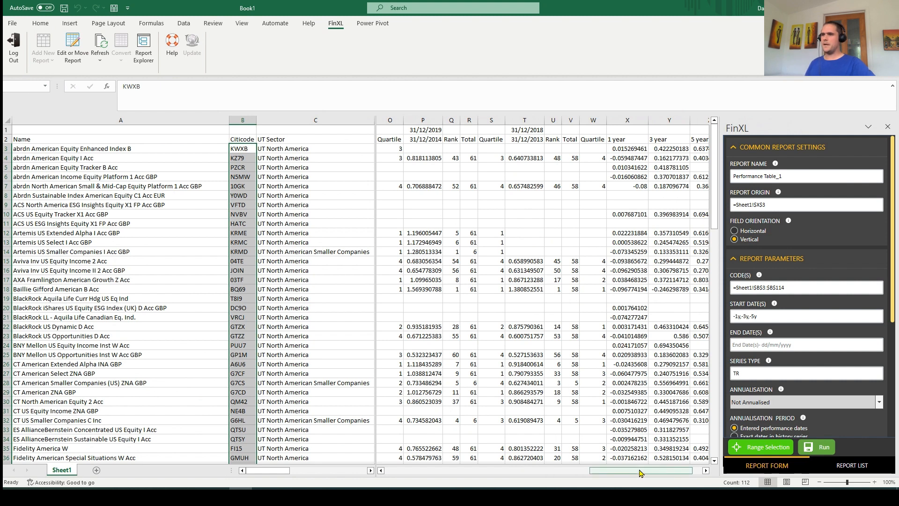
{"action": "left_click_drag", "start_coordinate": [644, 470], "coordinate": [654, 470]}
{"action": "left_click_drag", "start_coordinate": [595, 150], "coordinate": [670, 173]}
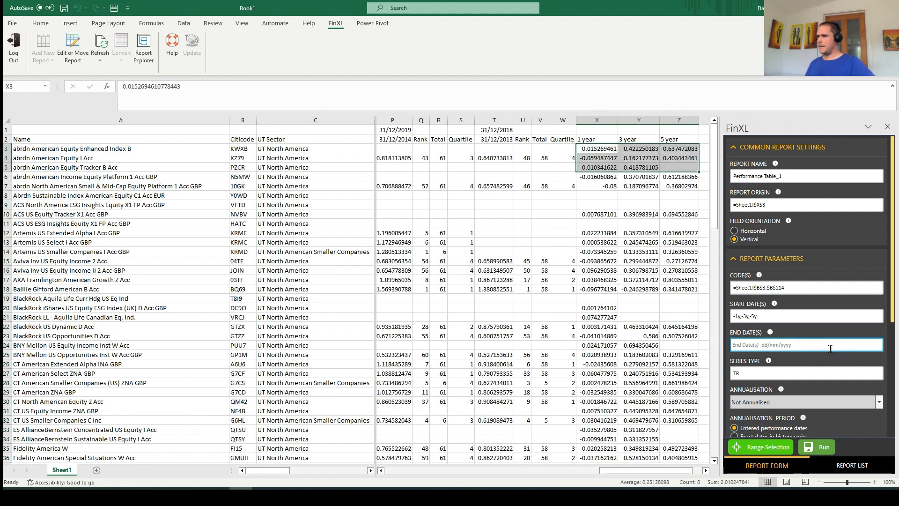
Express the 1, 3 and 5 year report's results as Performance percent(P) and rerun it
{"action": "scroll", "coordinate": [810, 412], "scroll_direction": "down", "scroll_amount": 2}
{"action": "left_click", "coordinate": [804, 382]}
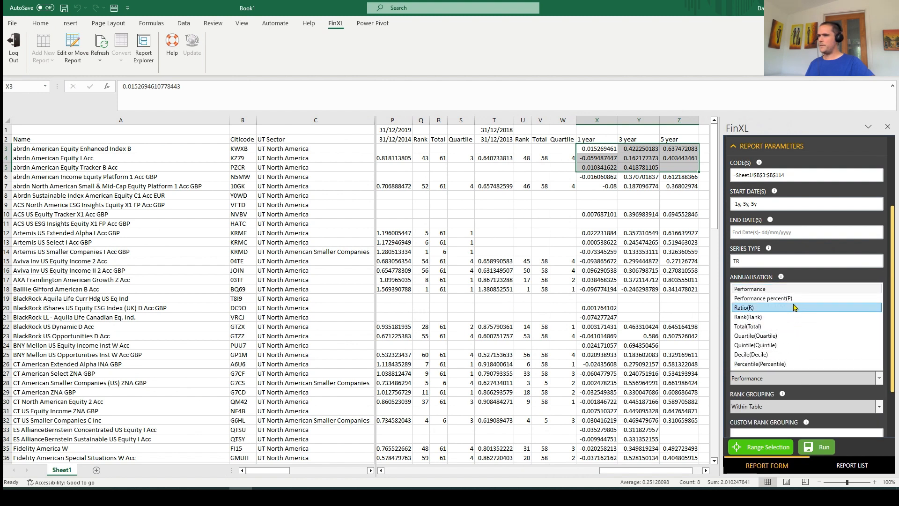
{"action": "left_click", "coordinate": [737, 298]}
{"action": "left_click", "coordinate": [814, 448]}
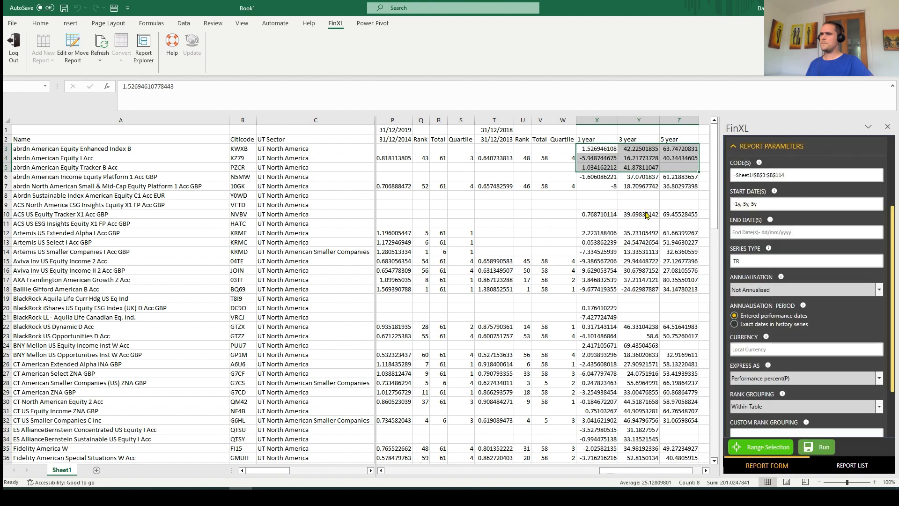
Format the 1, 3 and 5 year results in columns X to Z as Number with two decimal places
{"action": "left_click_drag", "start_coordinate": [599, 150], "coordinate": [688, 440]}
{"action": "right_click", "coordinate": [627, 316]}
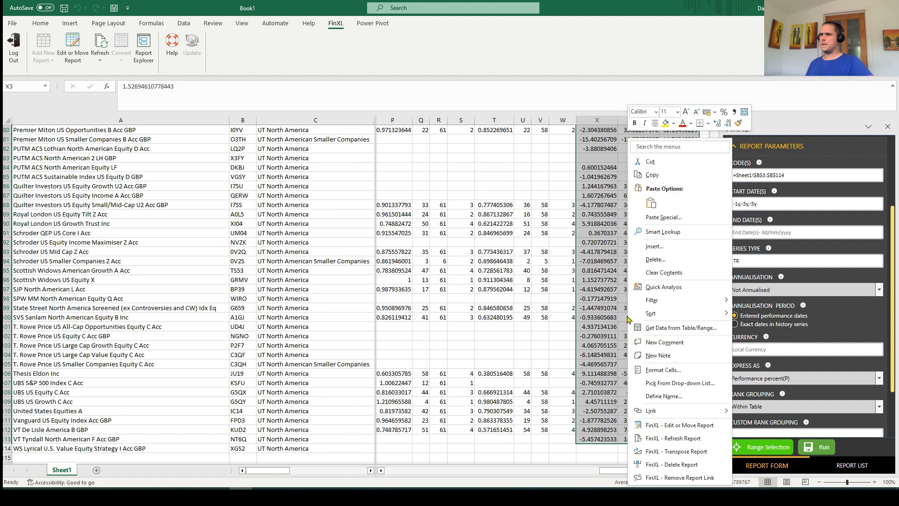
{"action": "left_click", "coordinate": [665, 367]}
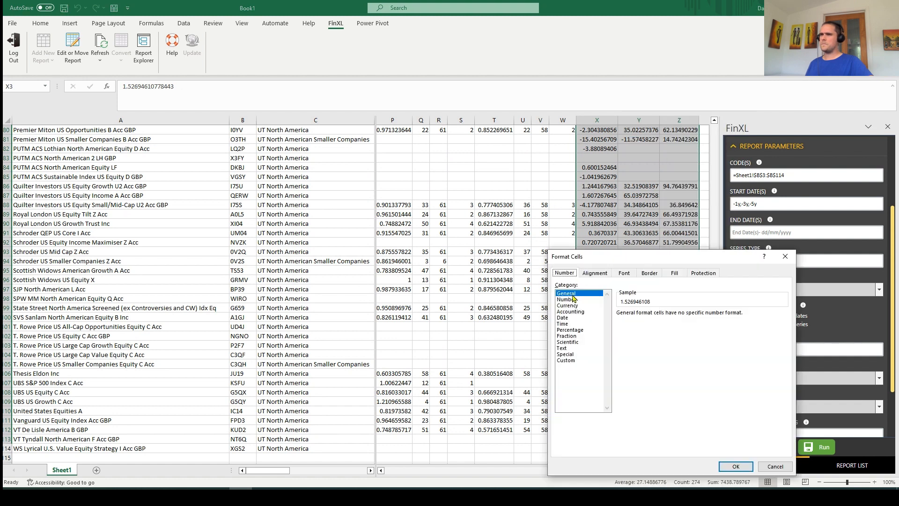
{"action": "left_click", "coordinate": [567, 299]}
{"action": "left_click", "coordinate": [743, 468]}
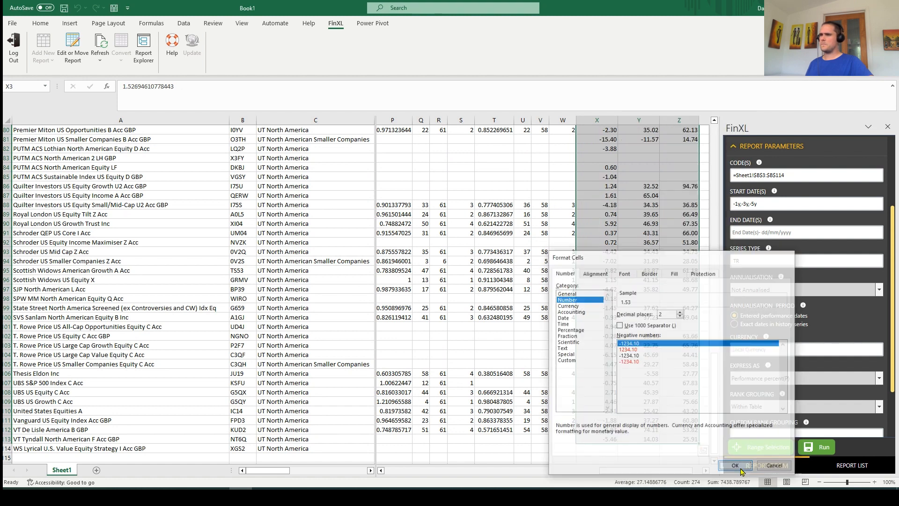
{"action": "scroll", "coordinate": [664, 245], "scroll_direction": "up", "scroll_amount": 14}
{"action": "left_click_drag", "start_coordinate": [711, 302], "coordinate": [711, 193]}
{"action": "left_click", "coordinate": [597, 196]}
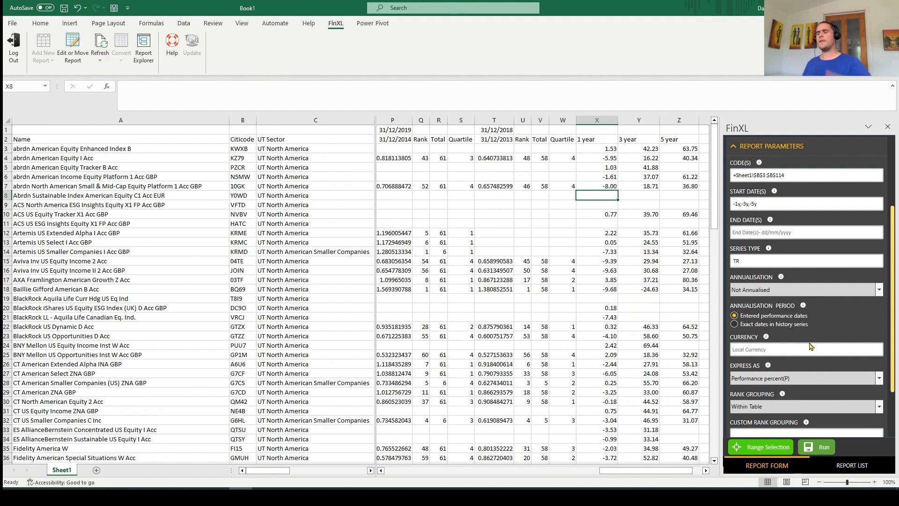
Base the report on month ends with start dates me-1y,me-3y,me-5y and end date me, and rerun it
{"action": "scroll", "coordinate": [811, 346], "scroll_direction": "down", "scroll_amount": 5}
{"action": "scroll", "coordinate": [780, 327], "scroll_direction": "up", "scroll_amount": 5}
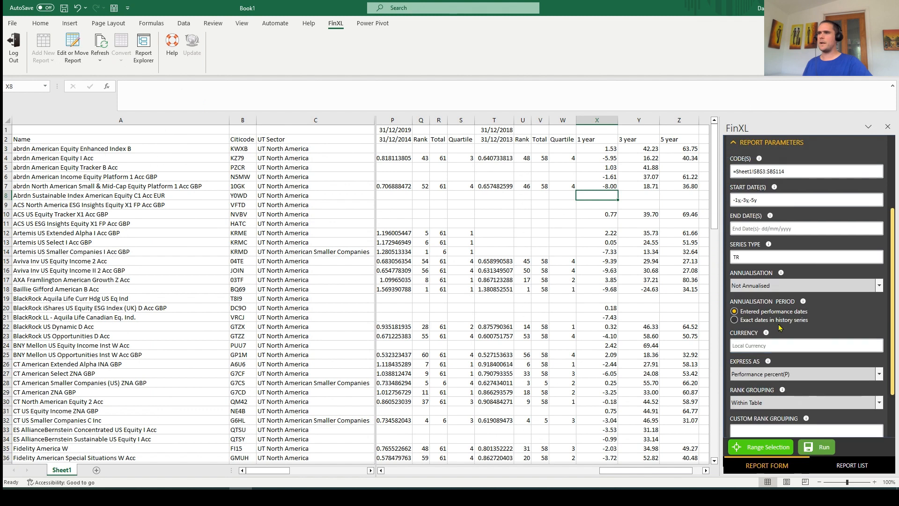
{"action": "left_click", "coordinate": [767, 199]}
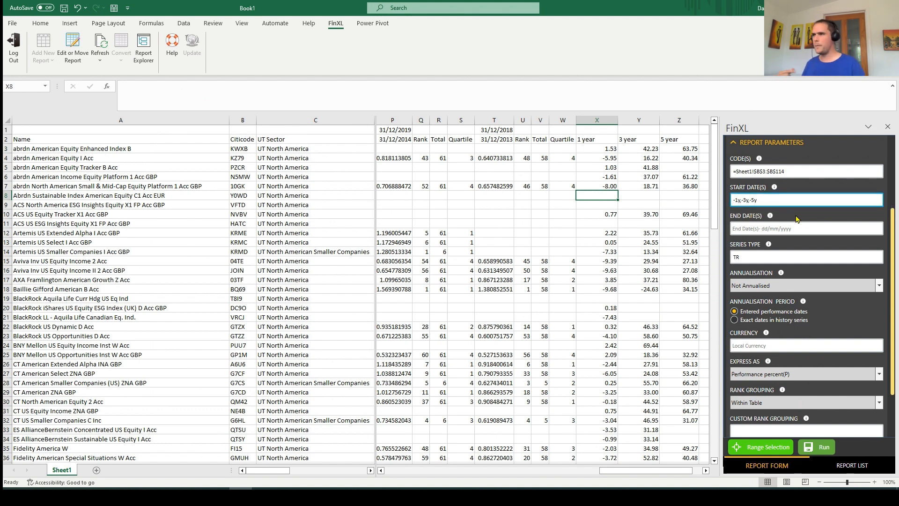
{"action": "type", "text": "me"}
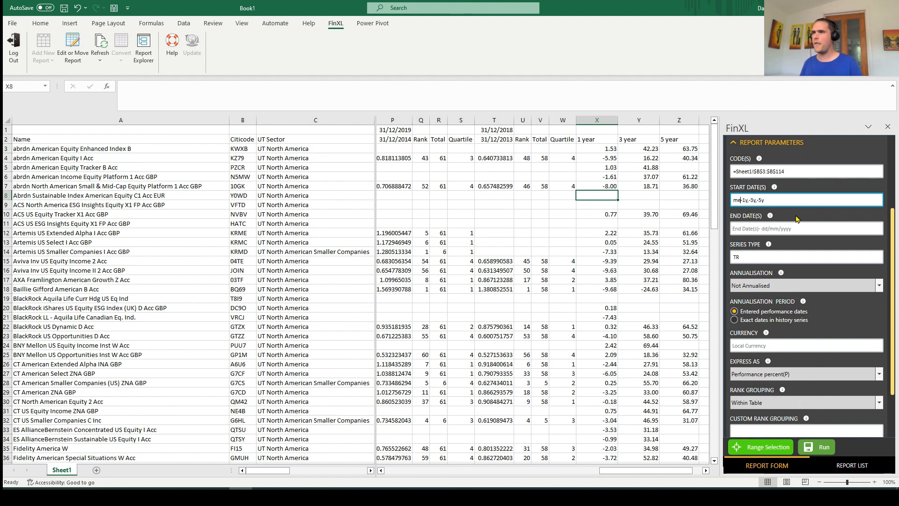
{"action": "left_click", "coordinate": [748, 200]}
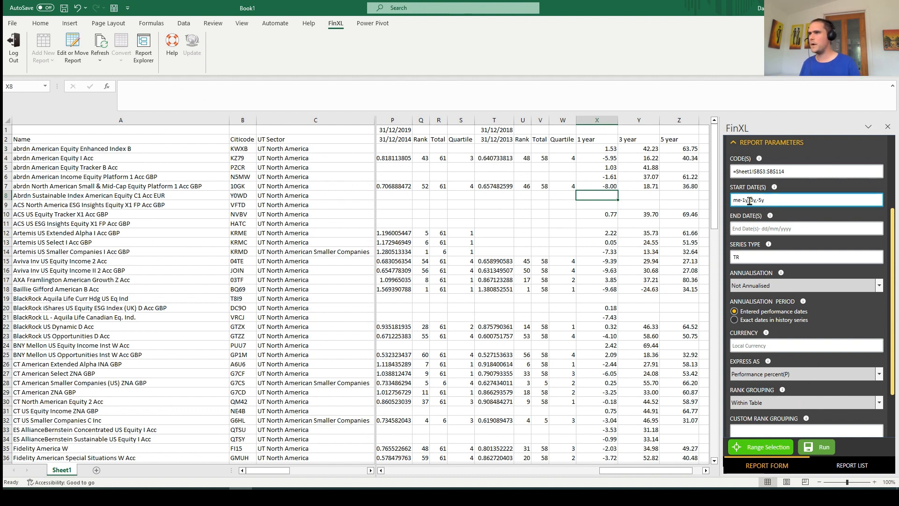
{"action": "type", "text": "me-1y,"}
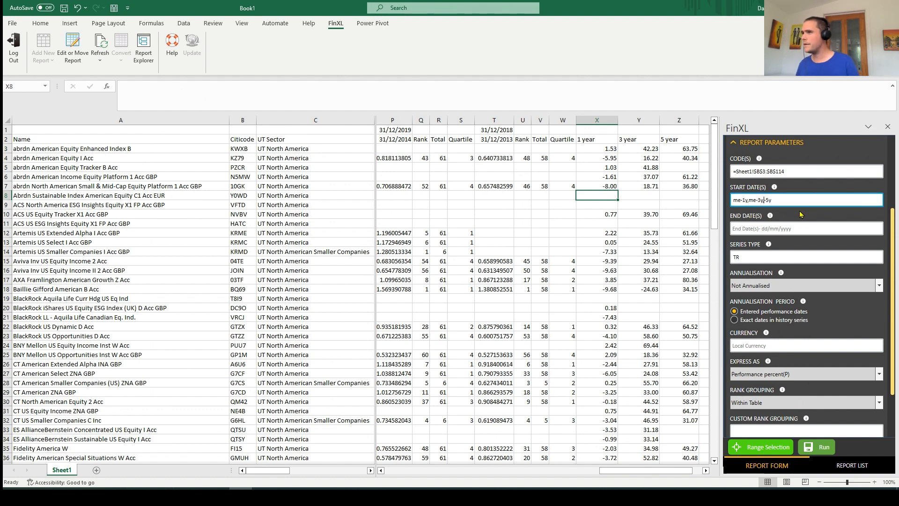
{"action": "type", "text": "me"}
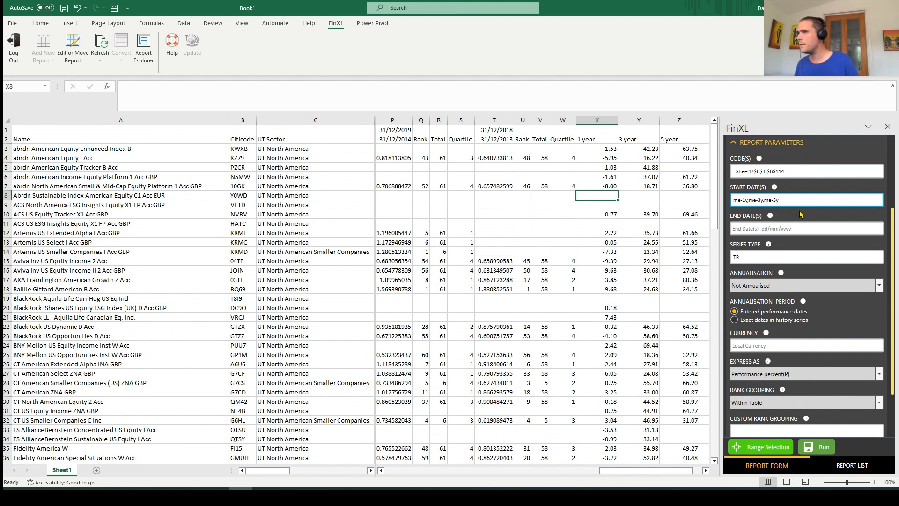
{"action": "left_click", "coordinate": [771, 228]}
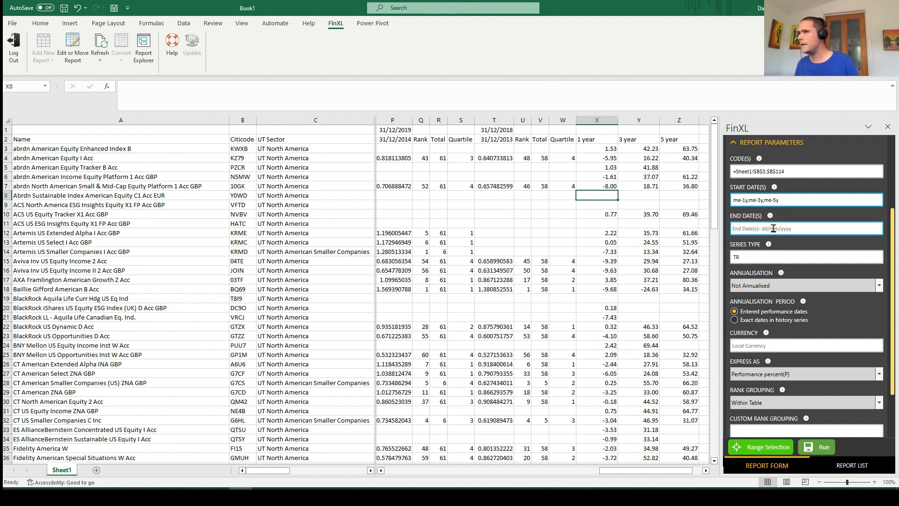
{"action": "type", "text": "me"}
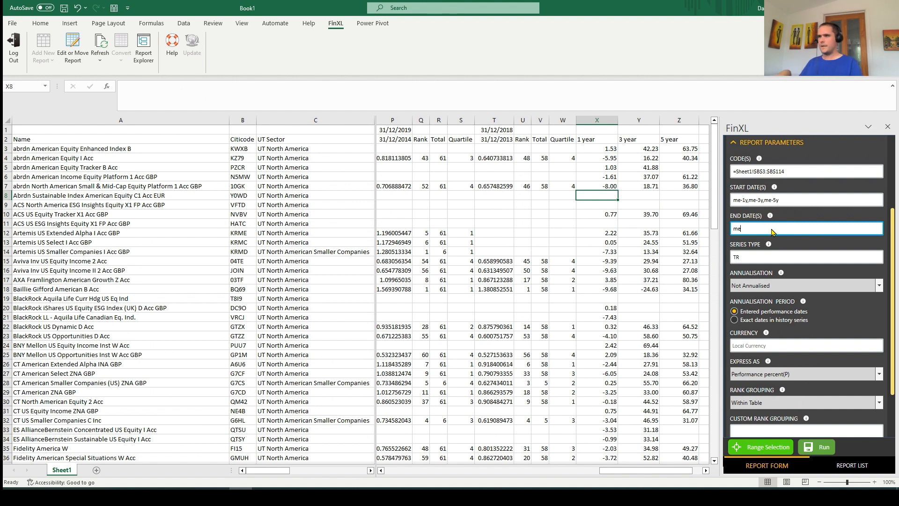
{"action": "left_click", "coordinate": [812, 449]}
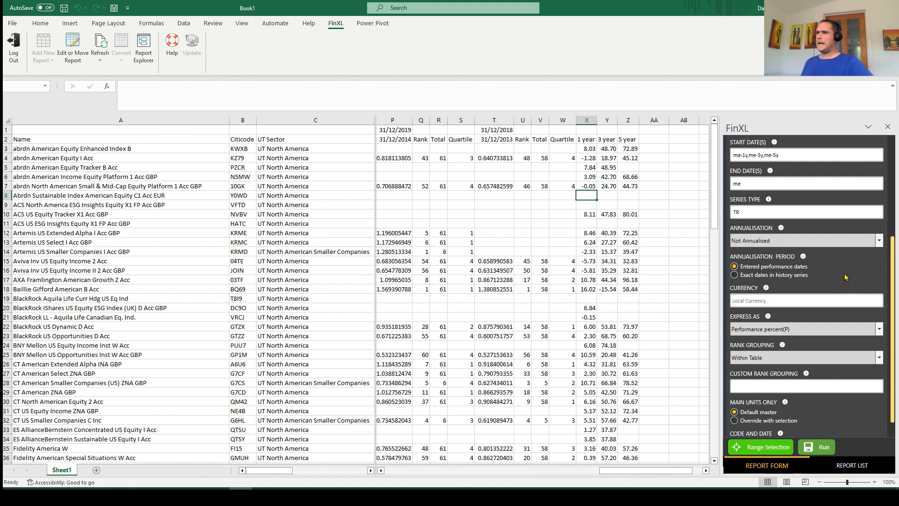
Review the annualisation options and set the report's annualisation to Compound Annualise(CG)
{"action": "scroll", "coordinate": [846, 277], "scroll_direction": "down", "scroll_amount": 3}
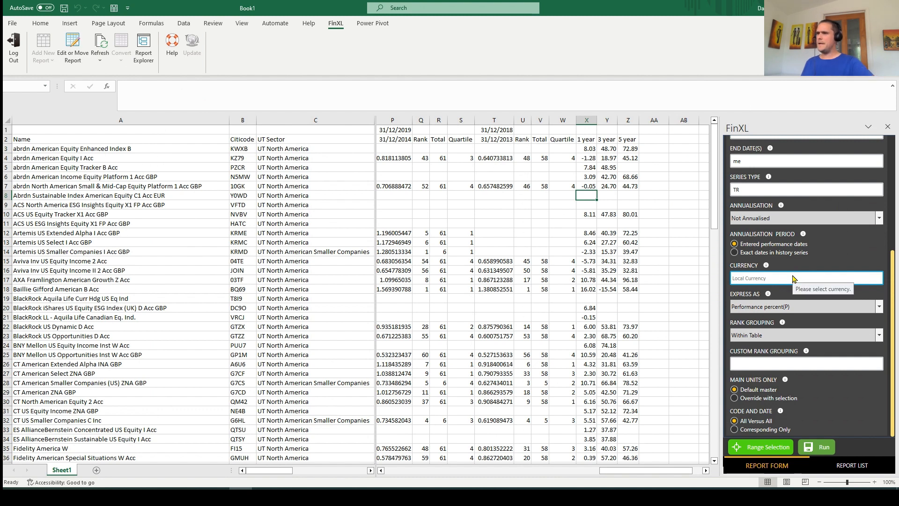
{"action": "left_click", "coordinate": [776, 220]}
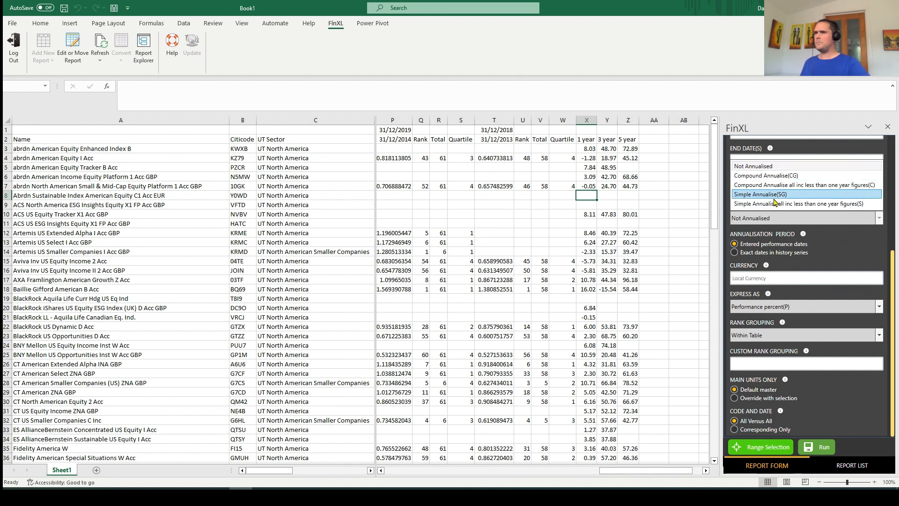
{"action": "left_click", "coordinate": [605, 234]}
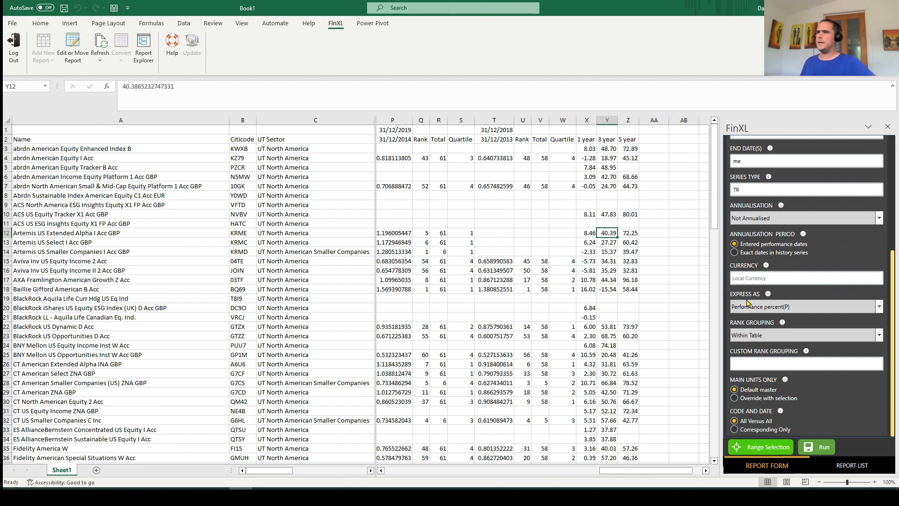
{"action": "left_click", "coordinate": [791, 219]}
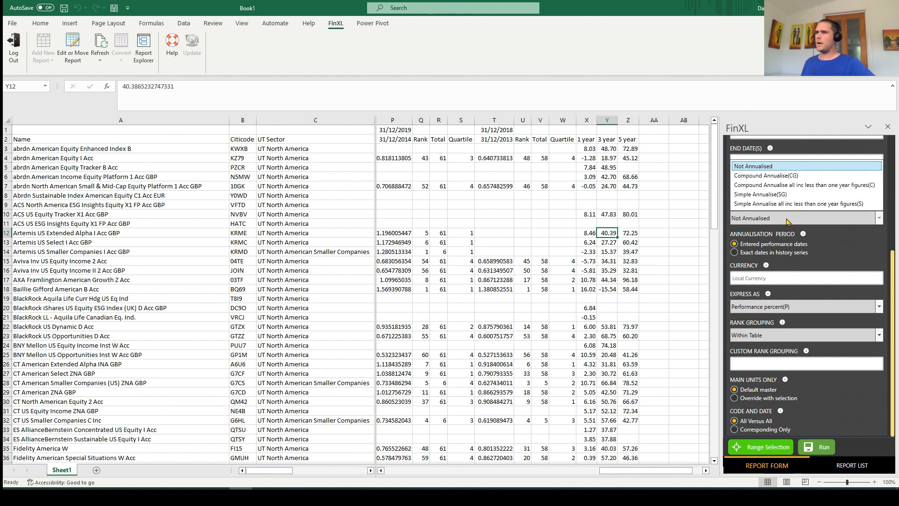
{"action": "left_click", "coordinate": [777, 176]}
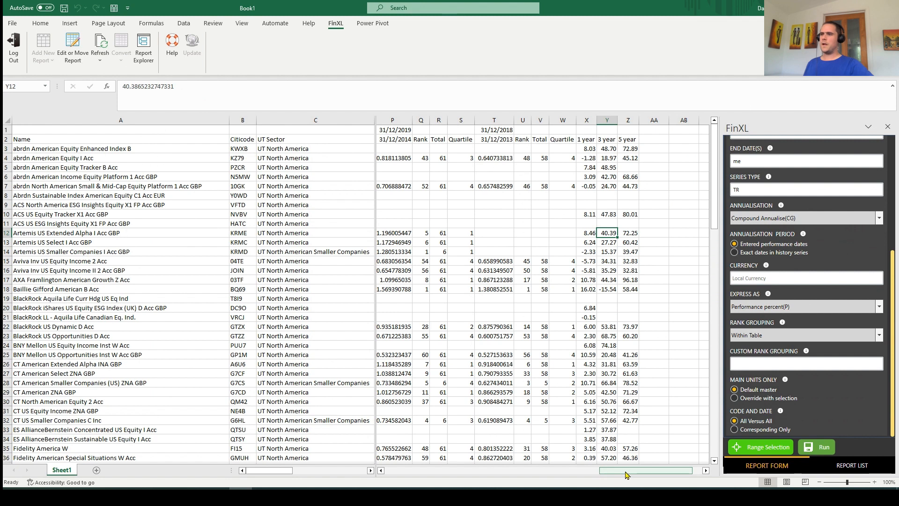
Add filters to the header row, row 2, of the fund table
{"action": "left_click_drag", "start_coordinate": [626, 470], "coordinate": [579, 462]}
{"action": "left_click", "coordinate": [7, 139]}
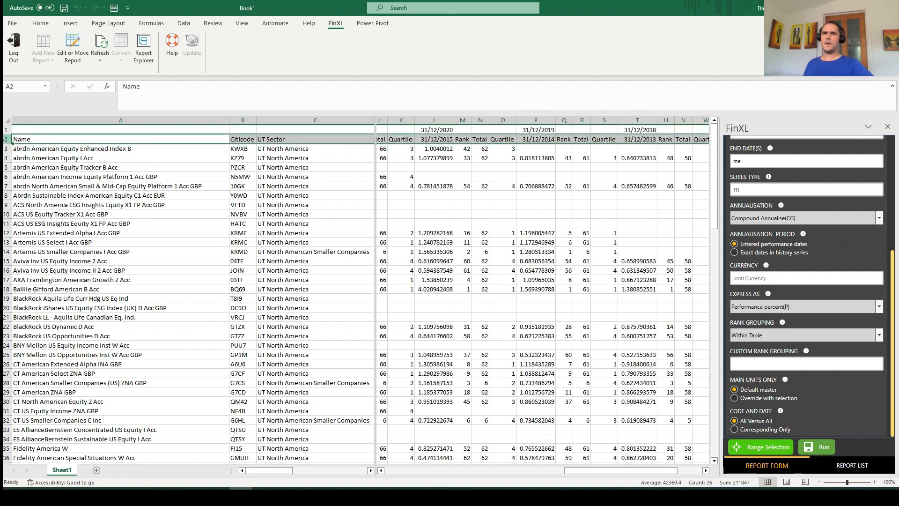
{"action": "left_click", "coordinate": [184, 23]}
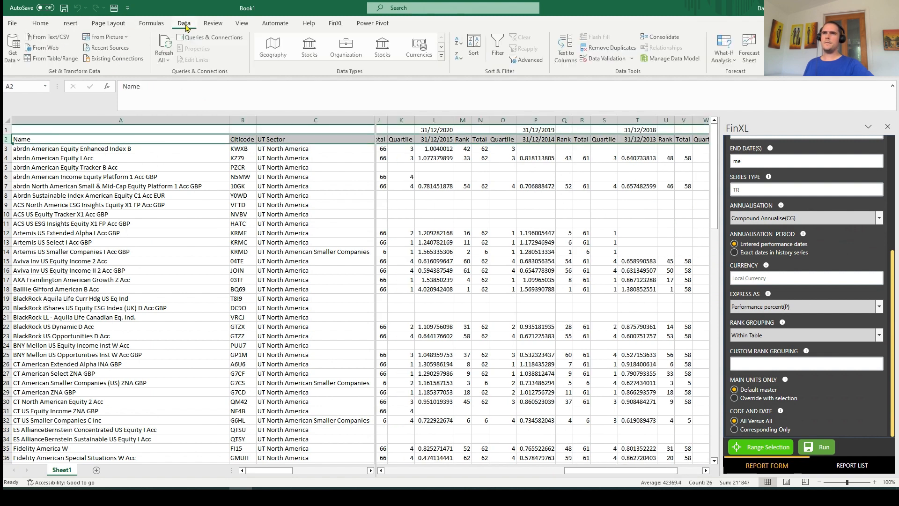
{"action": "left_click", "coordinate": [498, 47]}
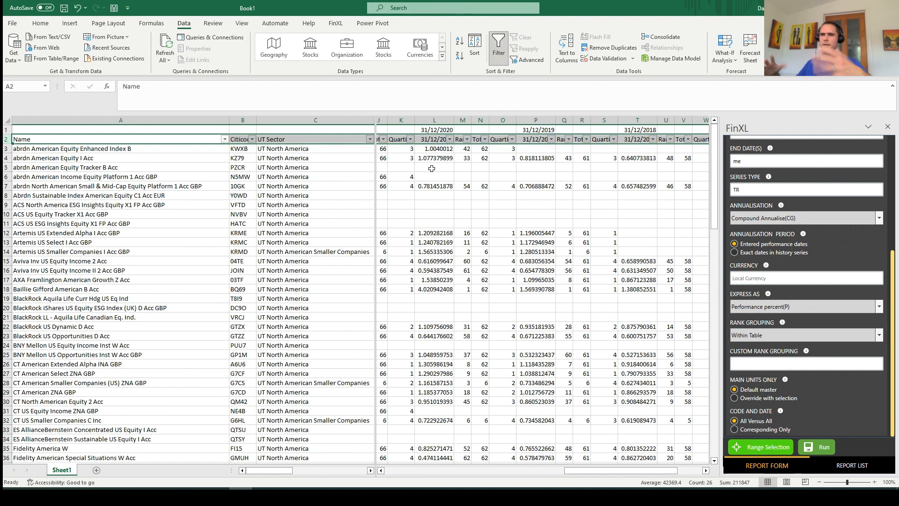
Filter the fund table's UT Sector column to show only UT North American Smaller Companies
{"action": "left_click", "coordinate": [370, 139]}
{"action": "left_click", "coordinate": [276, 249]}
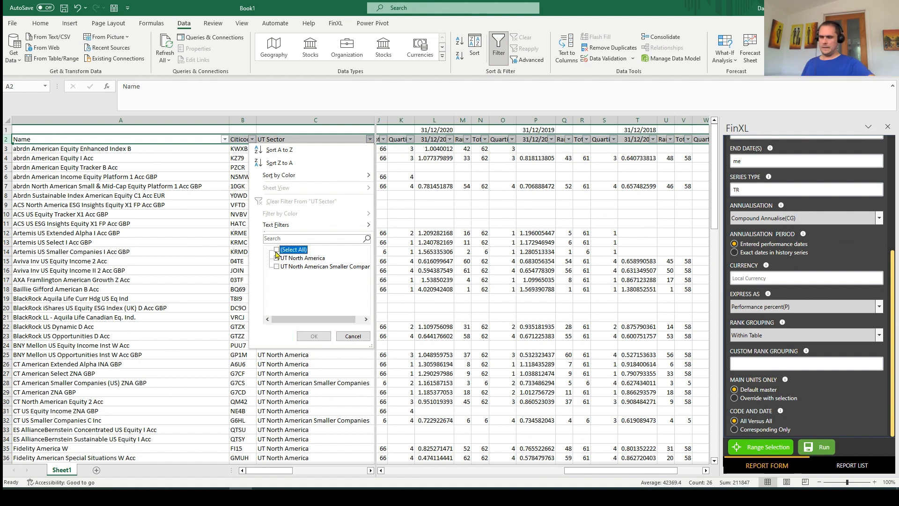
{"action": "left_click", "coordinate": [277, 266]}
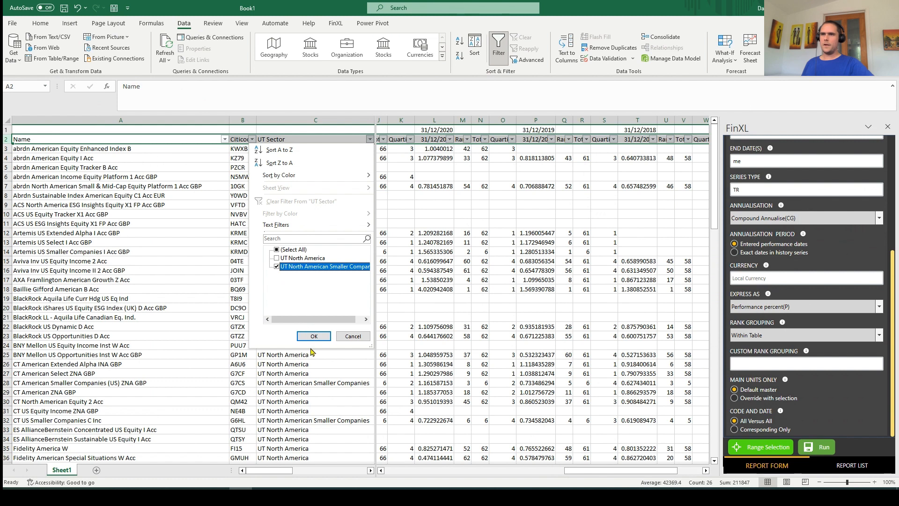
{"action": "left_click", "coordinate": [314, 336]}
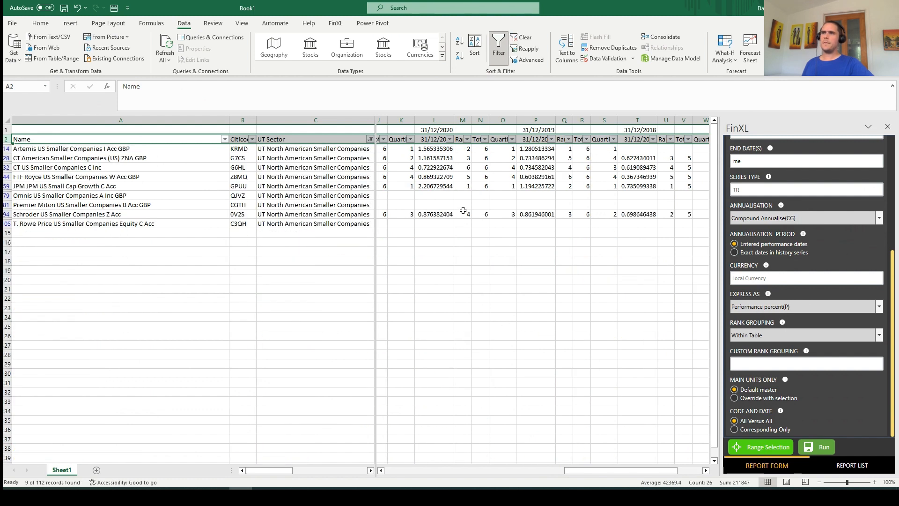
{"action": "left_click_drag", "start_coordinate": [585, 470], "coordinate": [720, 457]}
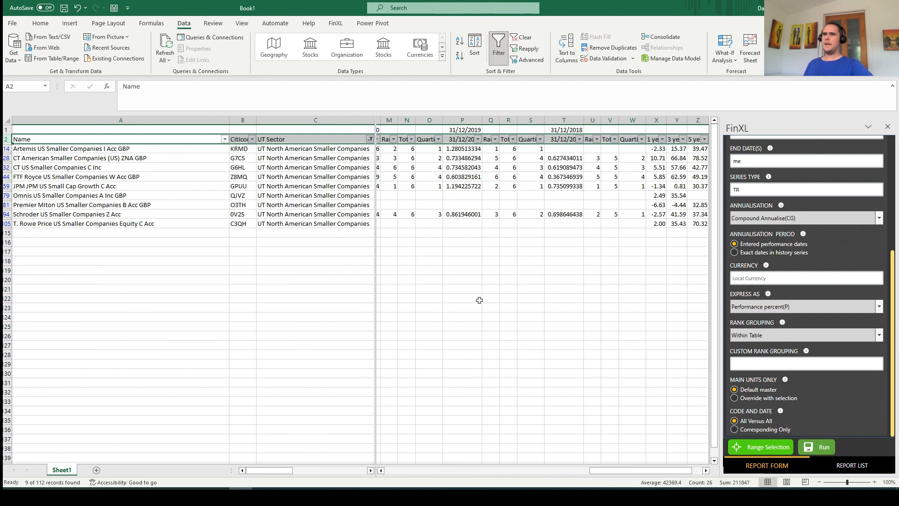
Close the current report form and start a new Ratio Stat report with its origin at cell AA2
{"action": "left_click", "coordinate": [887, 127]}
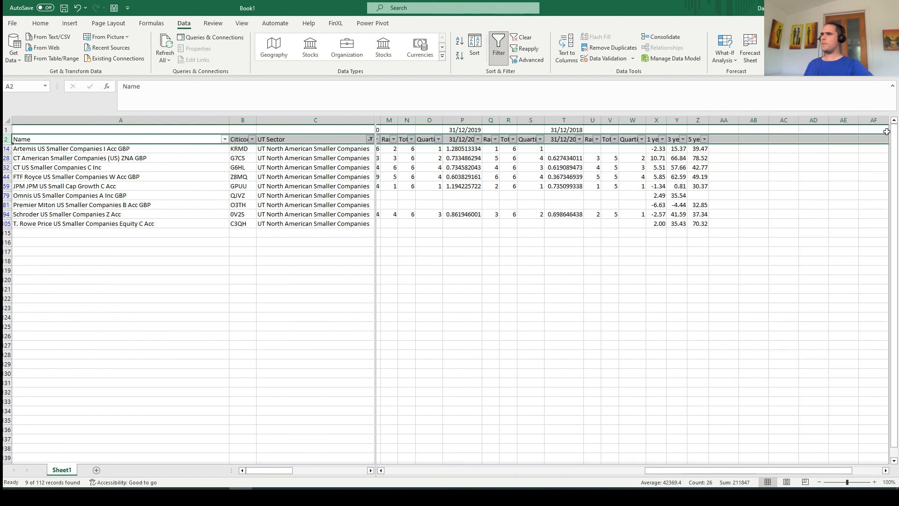
{"action": "left_click", "coordinate": [730, 139]}
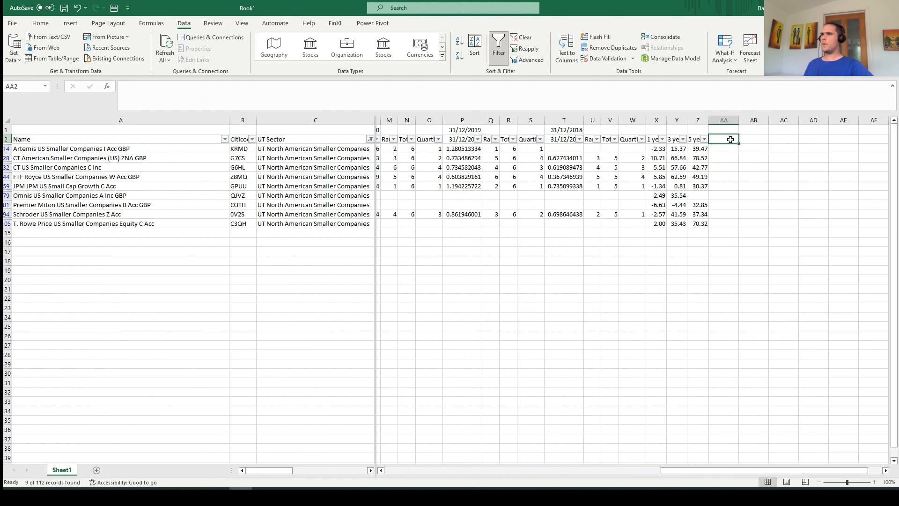
{"action": "left_click", "coordinate": [335, 27]}
{"action": "left_click", "coordinate": [41, 55]}
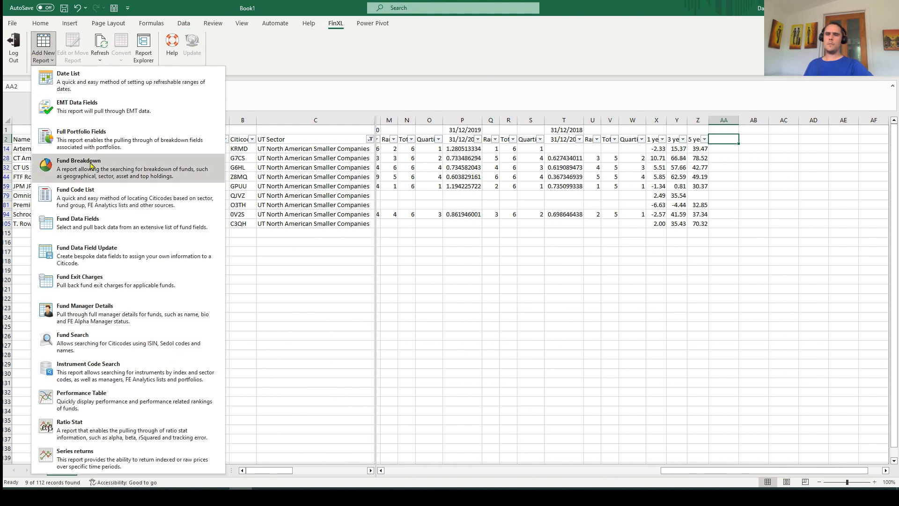
{"action": "left_click", "coordinate": [130, 425]}
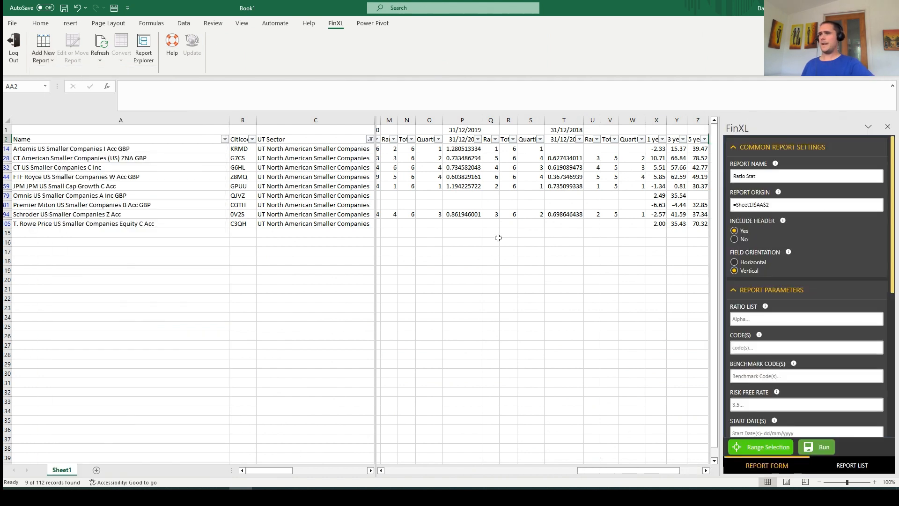
Fill the Ratio Stat report's ratio list with Alpha, AnnBenchDownsideRisk and AnnUnitDownsideRisk
{"action": "left_click", "coordinate": [802, 323]}
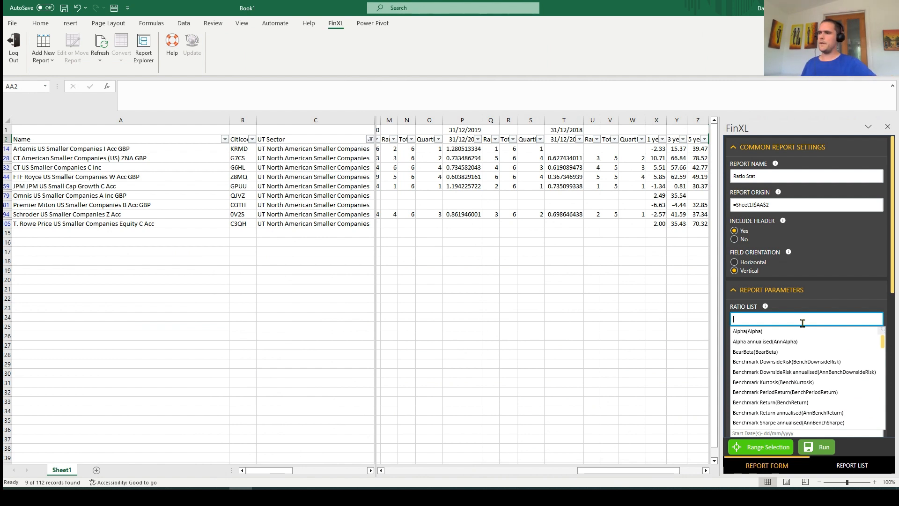
{"action": "left_click", "coordinate": [769, 320]}
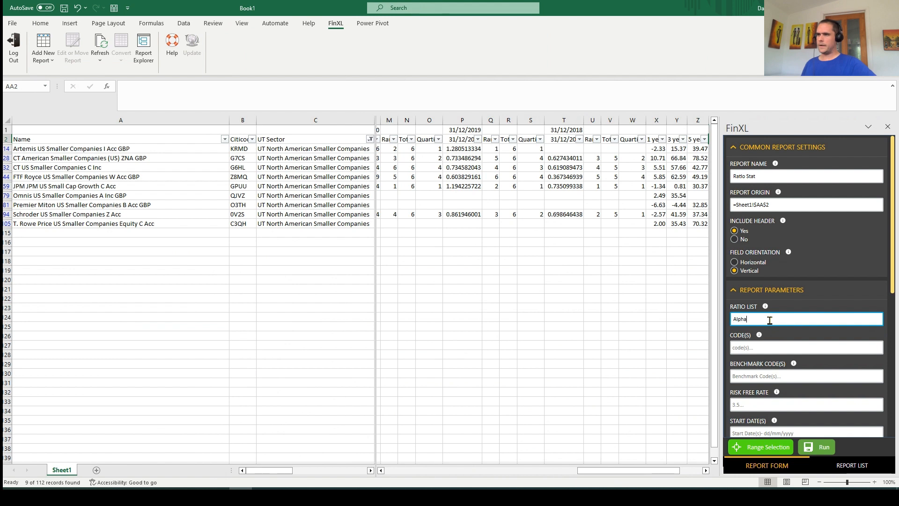
{"action": "type", "text": ","}
{"action": "left_click", "coordinate": [783, 371]}
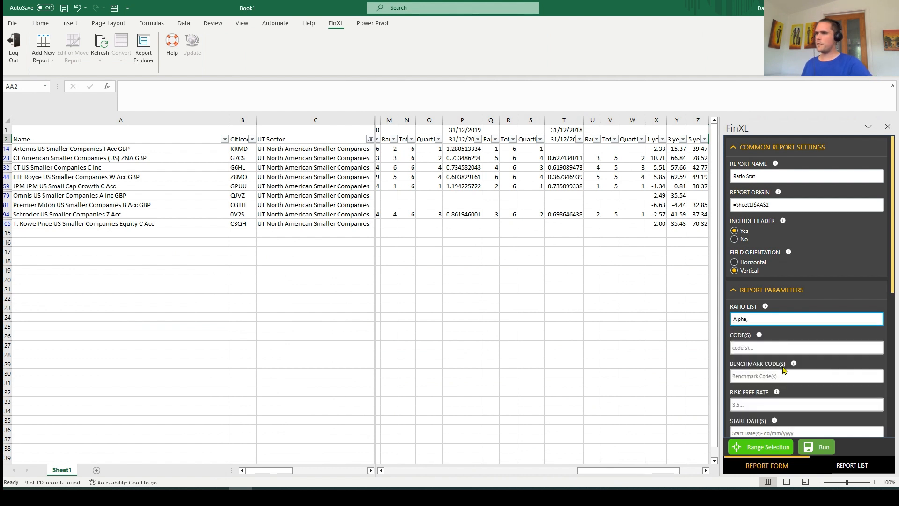
{"action": "left_click", "coordinate": [810, 321]}
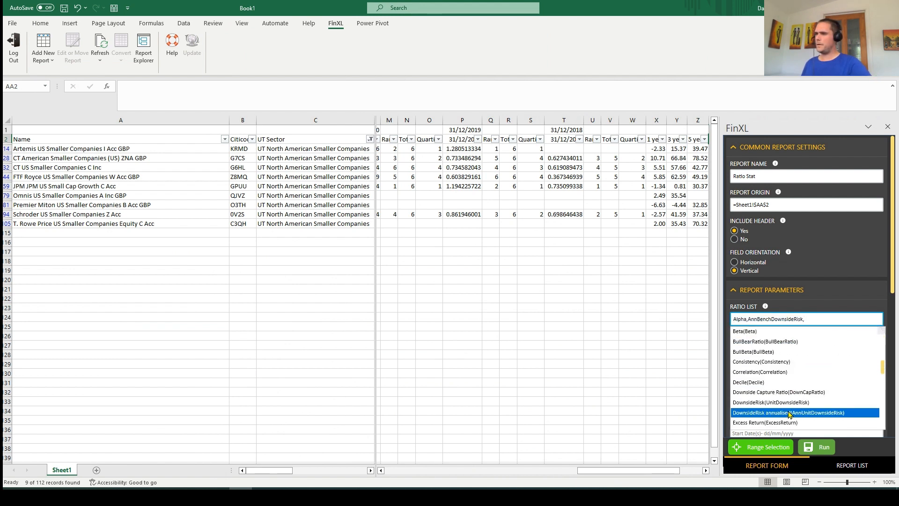
{"action": "left_click", "coordinate": [789, 411]}
Review the codes, benchmark codes, risk free rate, date and periodicity parameters of the Ratio Stat report
{"action": "left_click", "coordinate": [773, 347]}
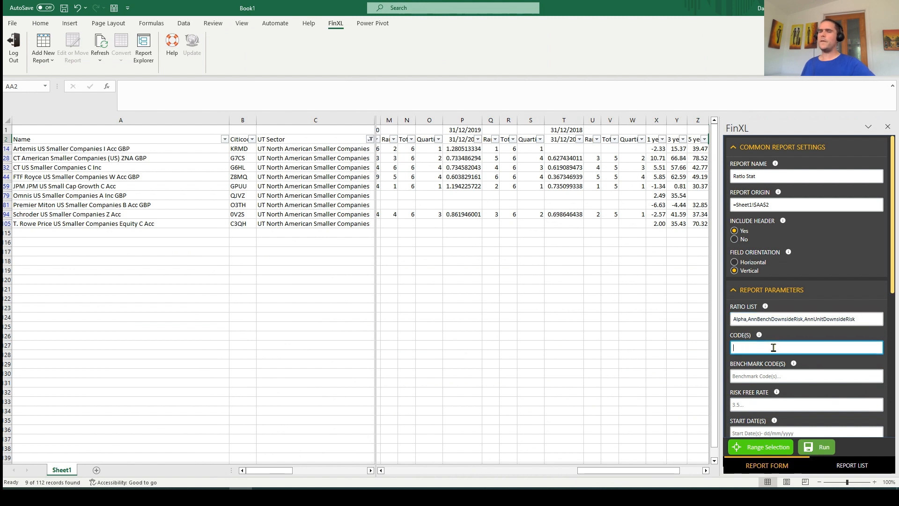
{"action": "left_click", "coordinate": [772, 377]}
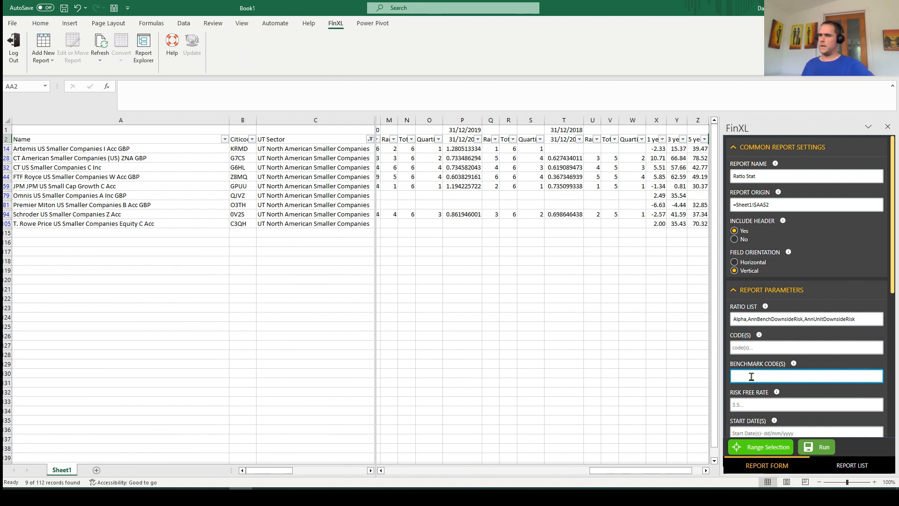
{"action": "scroll", "coordinate": [751, 356], "scroll_direction": "down", "scroll_amount": 3}
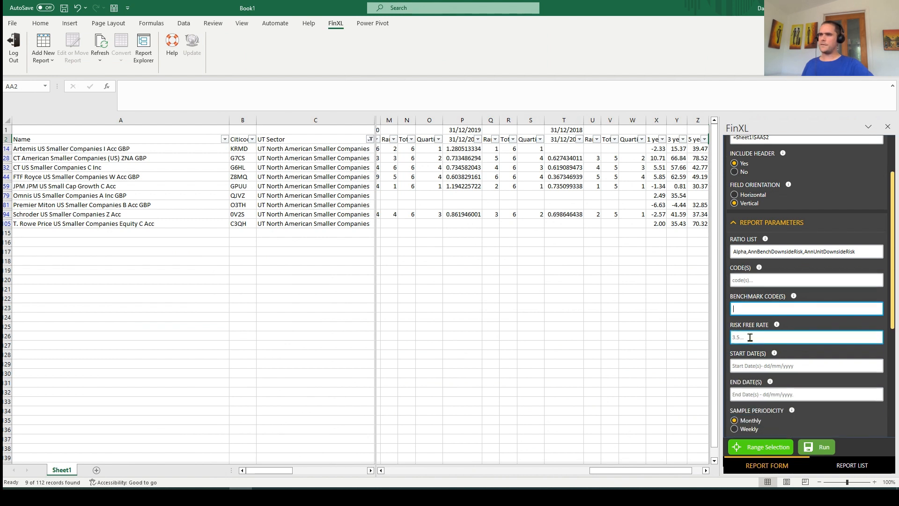
{"action": "left_click", "coordinate": [750, 337]}
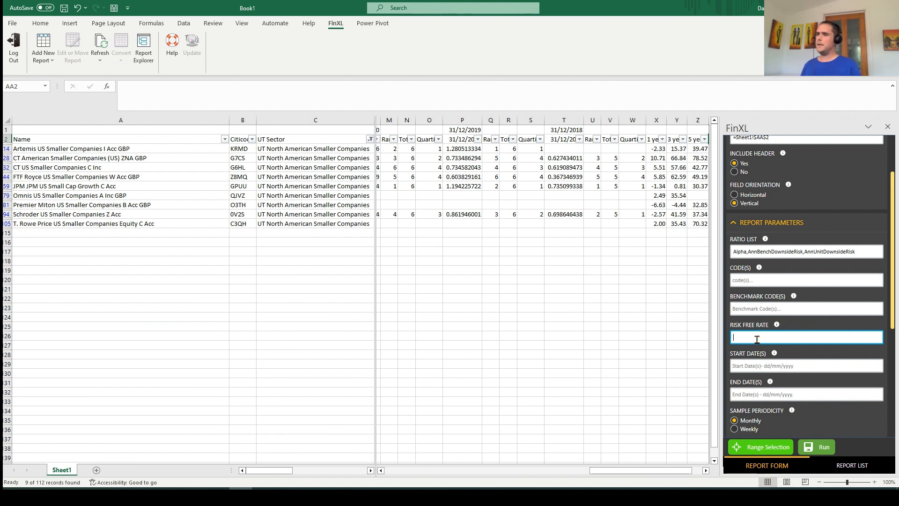
{"action": "scroll", "coordinate": [764, 347], "scroll_direction": "down", "scroll_amount": 2}
{"action": "scroll", "coordinate": [763, 346], "scroll_direction": "down", "scroll_amount": 3}
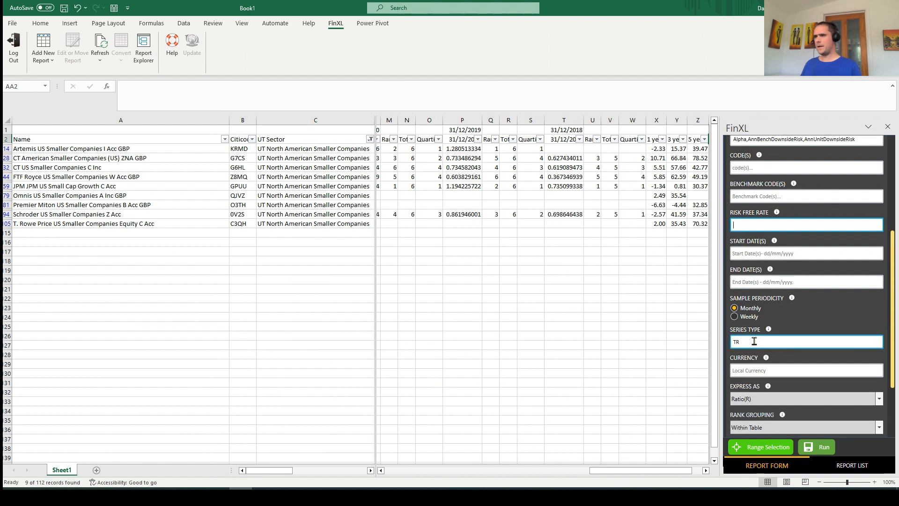
Review the Ratio Stat report's series type options and remaining settings, and close the form without running it
{"action": "left_click", "coordinate": [753, 341]}
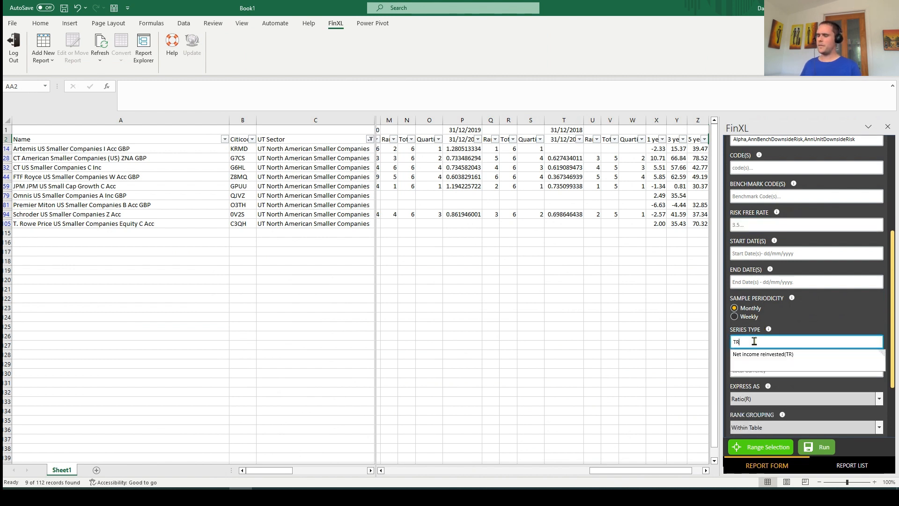
{"action": "key", "text": "BackSpace"}
{"action": "key", "text": "BackSpace"}
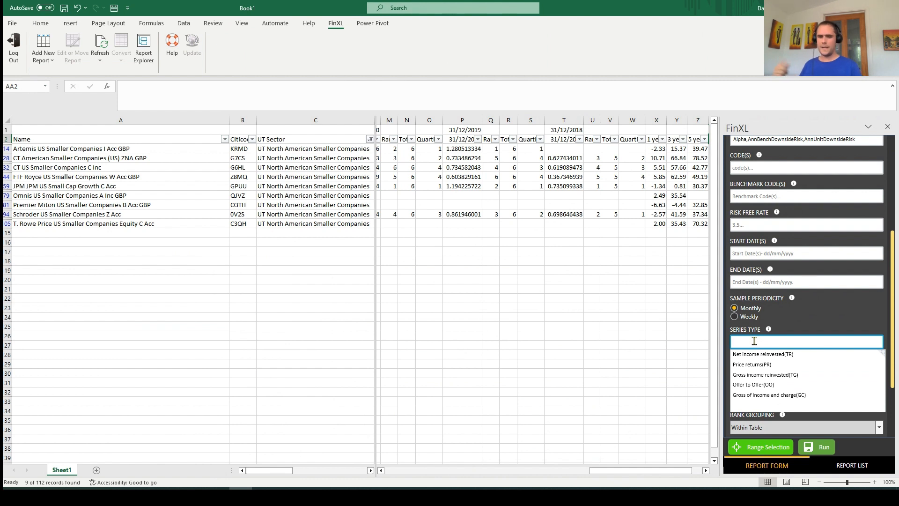
{"action": "left_click", "coordinate": [803, 328]}
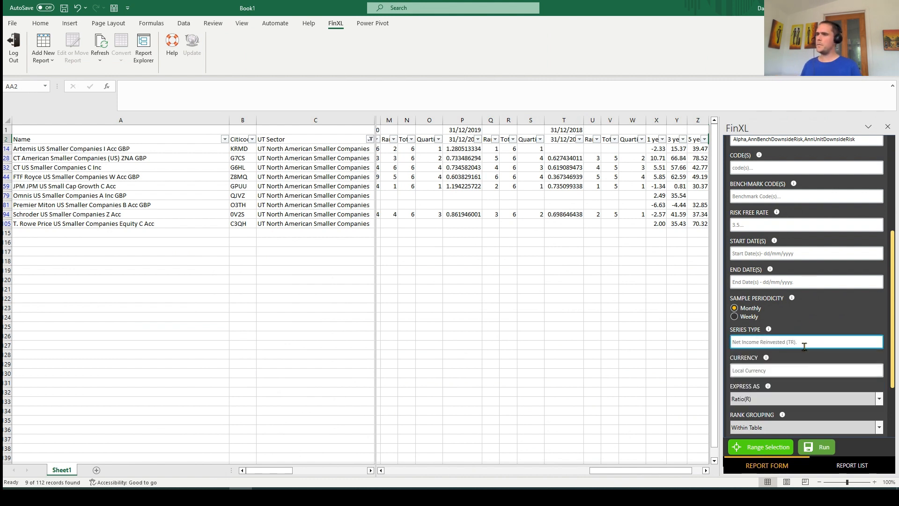
{"action": "scroll", "coordinate": [804, 351], "scroll_direction": "down", "scroll_amount": 2}
{"action": "scroll", "coordinate": [805, 351], "scroll_direction": "down", "scroll_amount": 2}
{"action": "scroll", "coordinate": [806, 351], "scroll_direction": "up", "scroll_amount": 12}
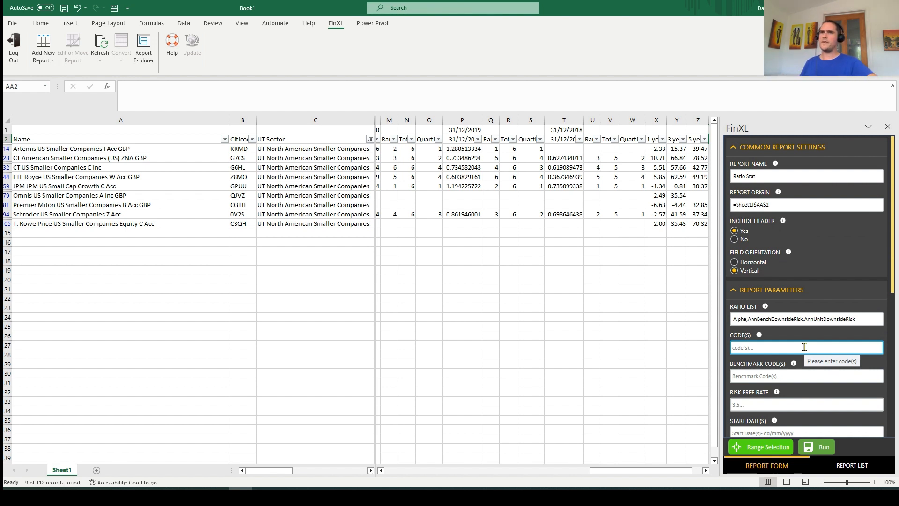
{"action": "left_click", "coordinate": [887, 126]}
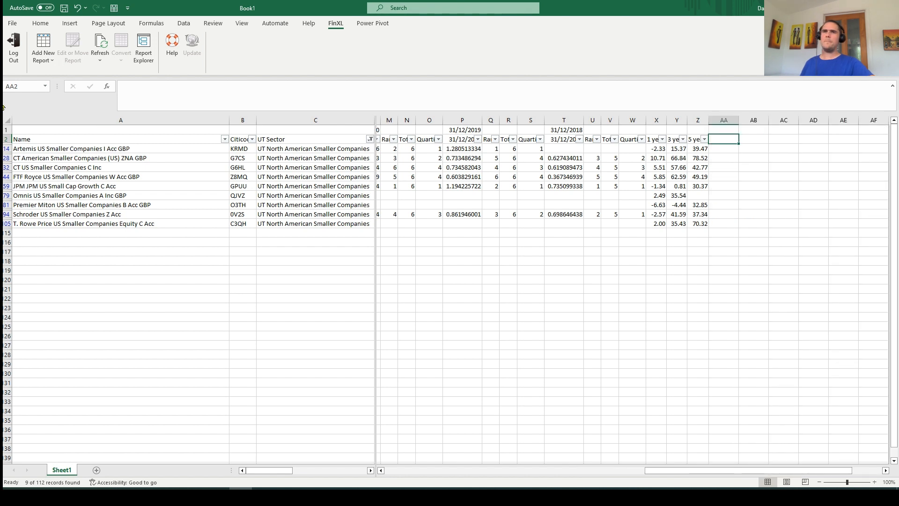
Open a new Fund Manager Details report form, examine its available fields, and close it without running it
{"action": "left_click", "coordinate": [40, 61]}
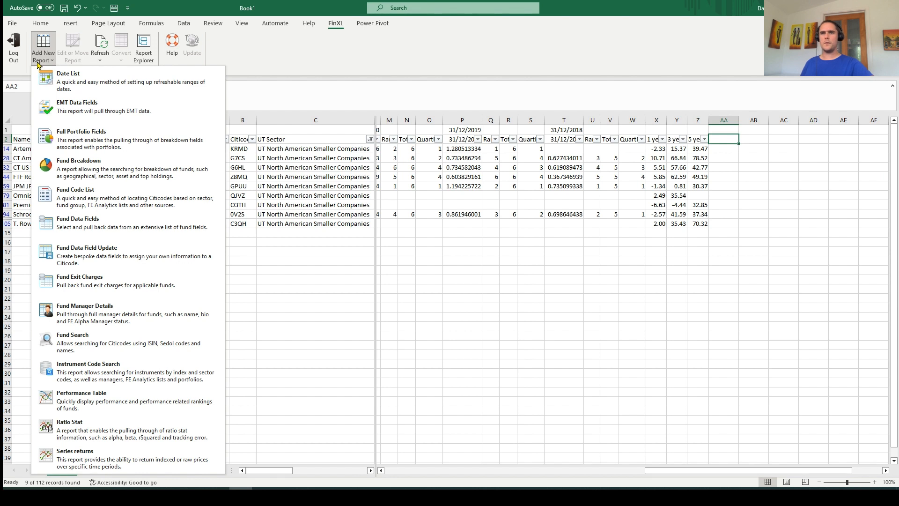
{"action": "left_click", "coordinate": [96, 316]}
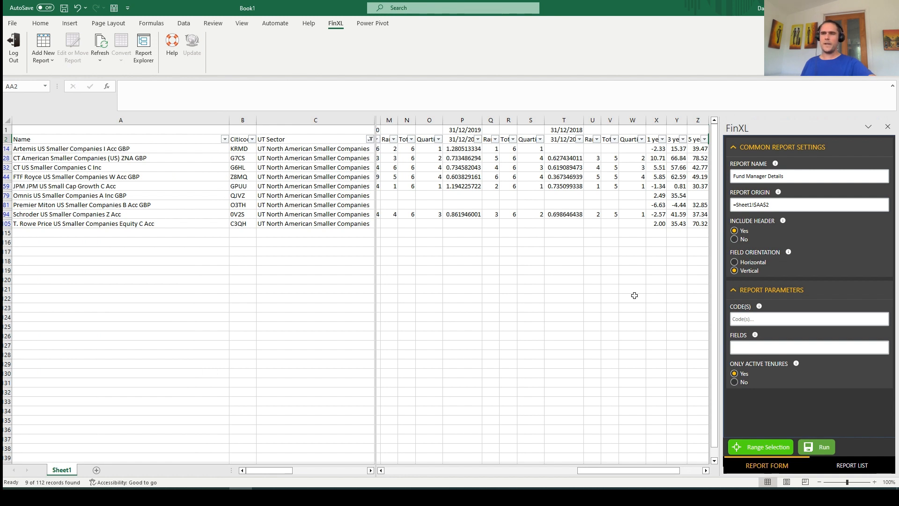
{"action": "left_click", "coordinate": [776, 348]}
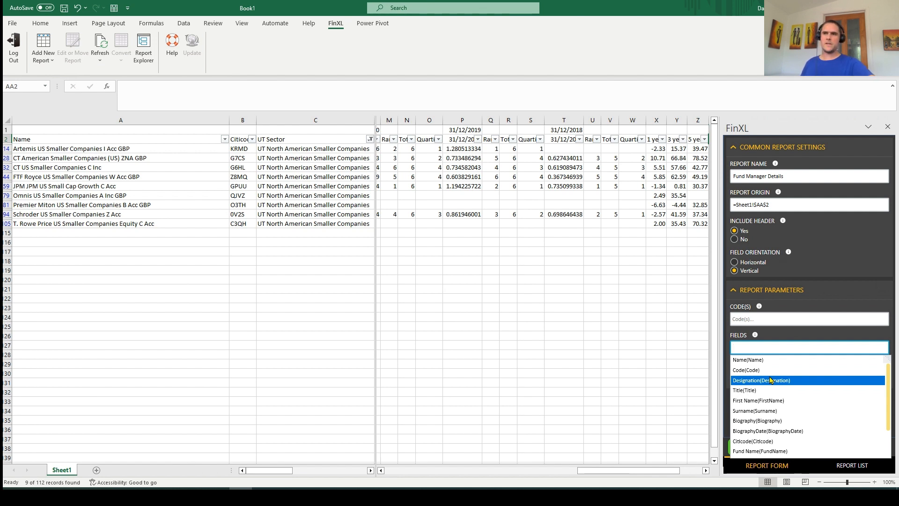
{"action": "scroll", "coordinate": [780, 373], "scroll_direction": "down", "scroll_amount": 2}
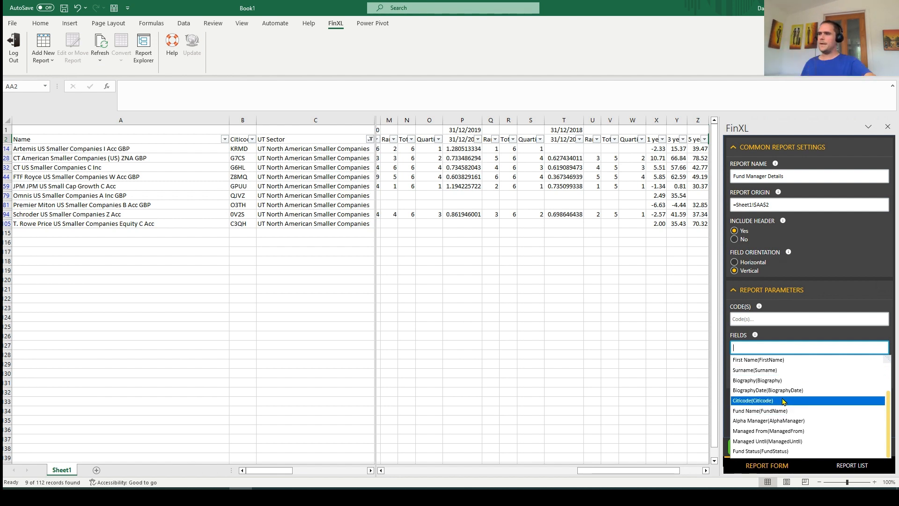
{"action": "scroll", "coordinate": [782, 401], "scroll_direction": "up", "scroll_amount": 2}
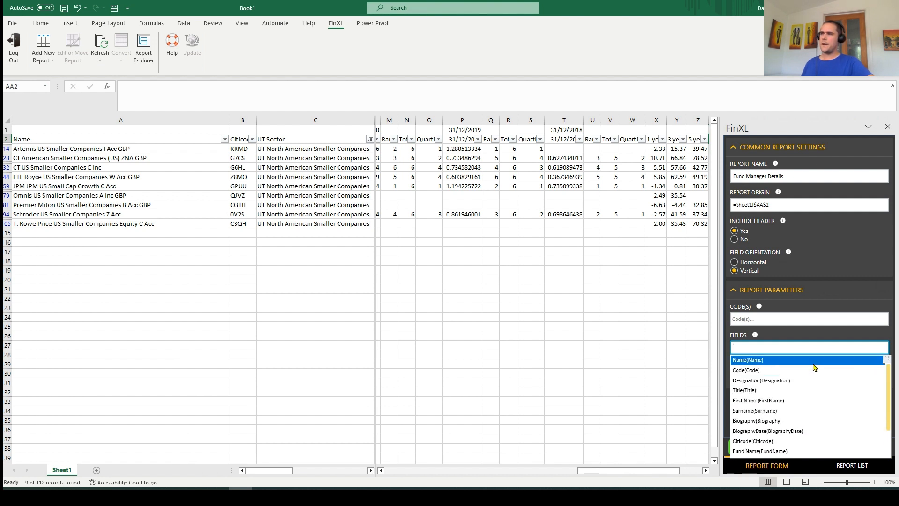
{"action": "left_click", "coordinate": [888, 127]}
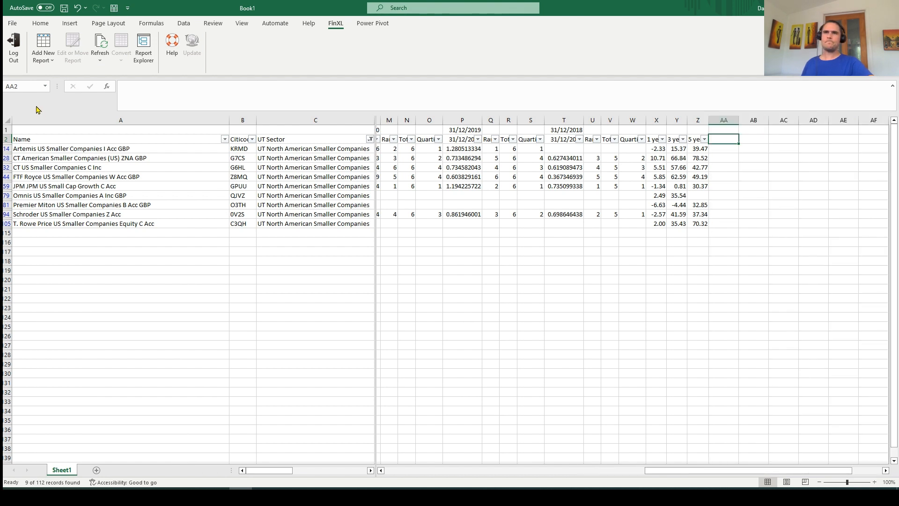
Open a new EMT Data Fields report form at cell AA2 and examine the available EMT data fields
{"action": "left_click", "coordinate": [43, 57]}
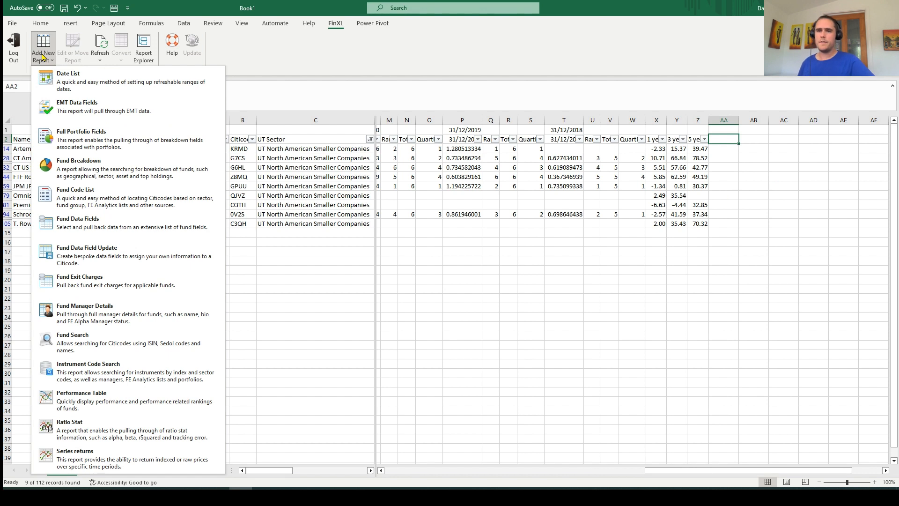
{"action": "left_click", "coordinate": [95, 116]}
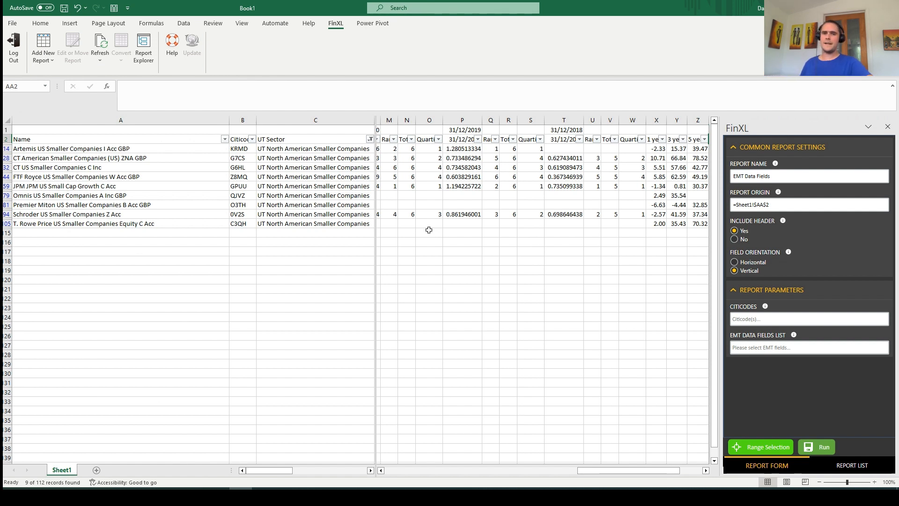
{"action": "left_click", "coordinate": [809, 209]}
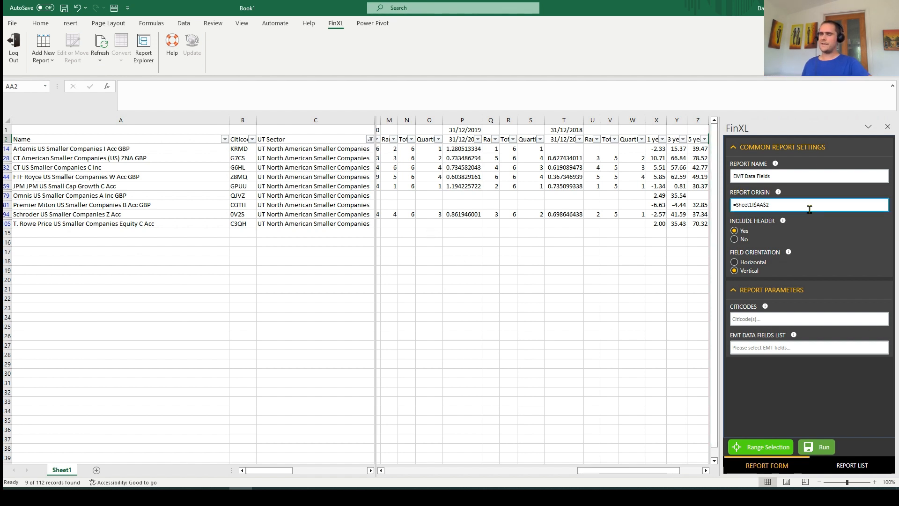
{"action": "left_click", "coordinate": [810, 348]}
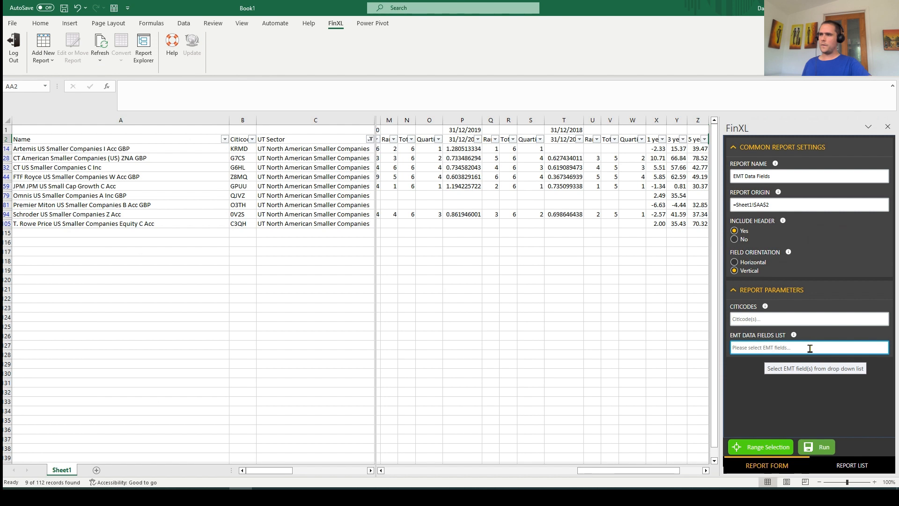
{"action": "left_click", "coordinate": [809, 348]}
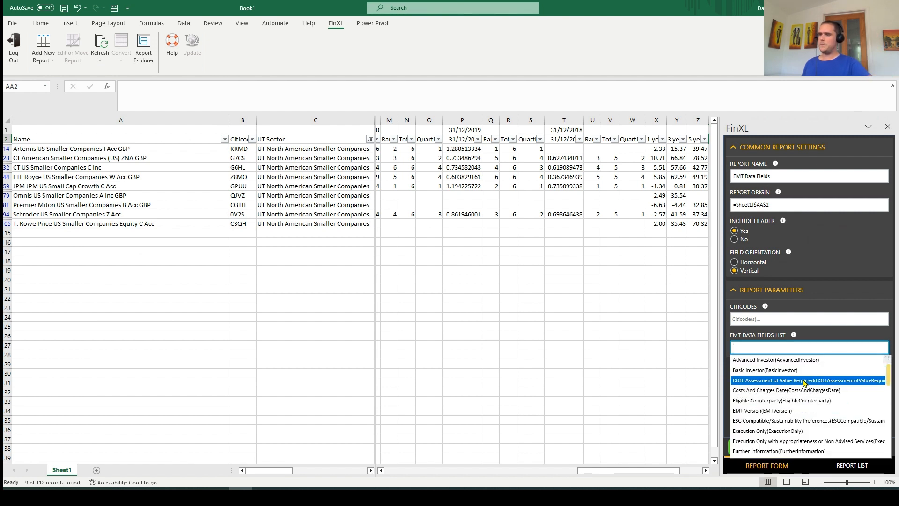
{"action": "scroll", "coordinate": [805, 383], "scroll_direction": "down", "scroll_amount": 8}
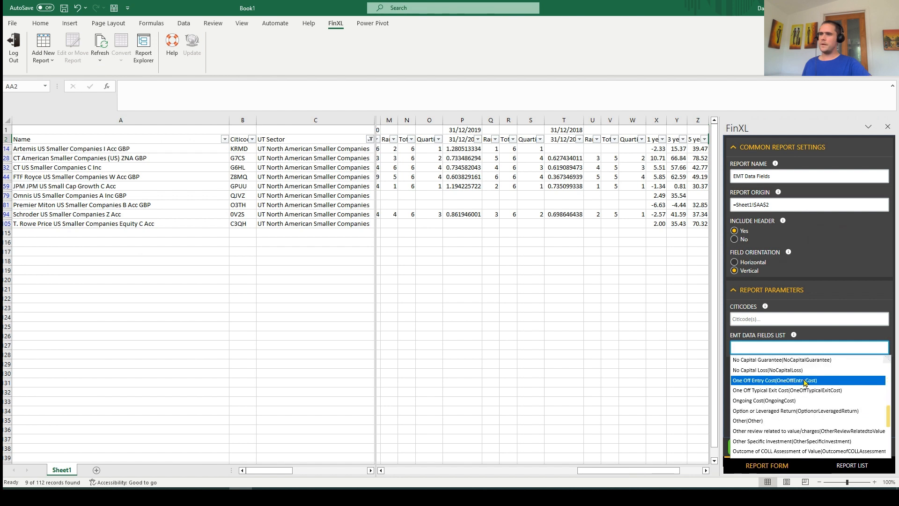
{"action": "scroll", "coordinate": [804, 383], "scroll_direction": "down", "scroll_amount": 5}
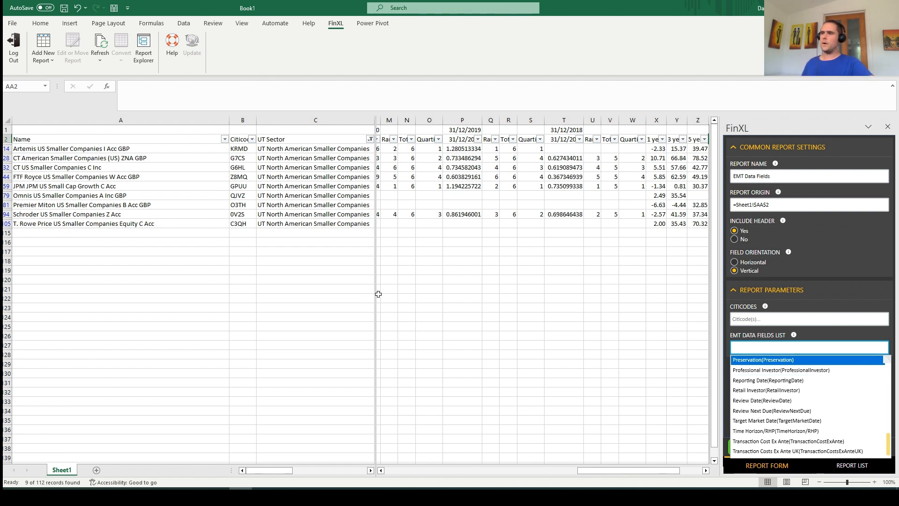
Open a new Full Portfolio Fields report form at cell C120 and examine its code, fields, item range and cash parameters
{"action": "left_click", "coordinate": [331, 280]}
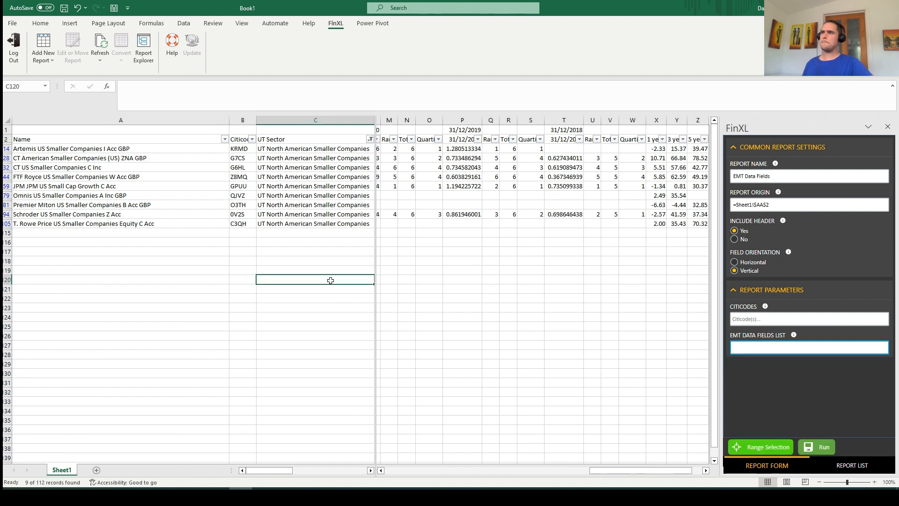
{"action": "left_click", "coordinate": [43, 59]}
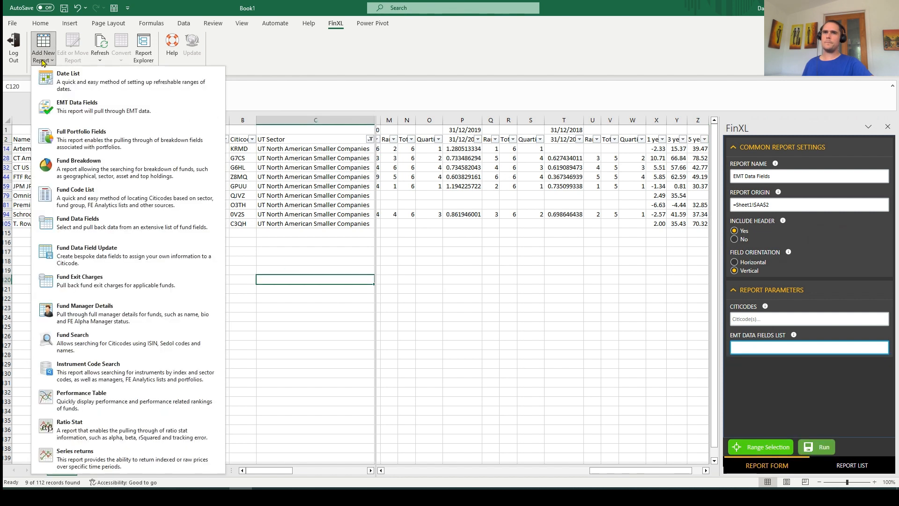
{"action": "left_click", "coordinate": [77, 141]}
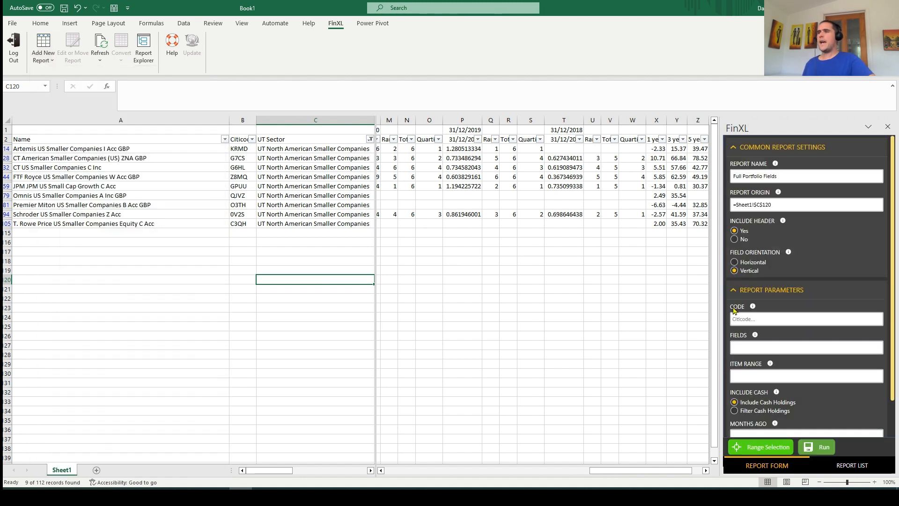
{"action": "left_click", "coordinate": [768, 318]}
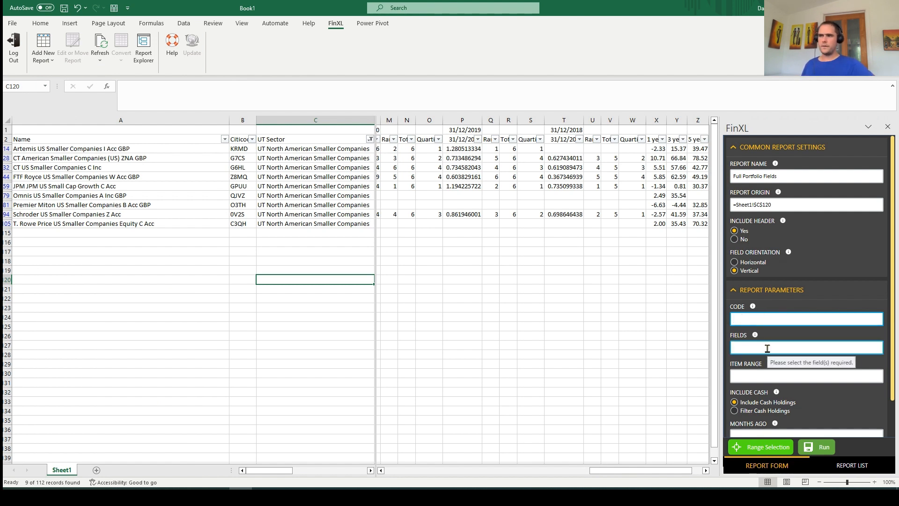
{"action": "scroll", "coordinate": [822, 297], "scroll_direction": "down", "scroll_amount": 2}
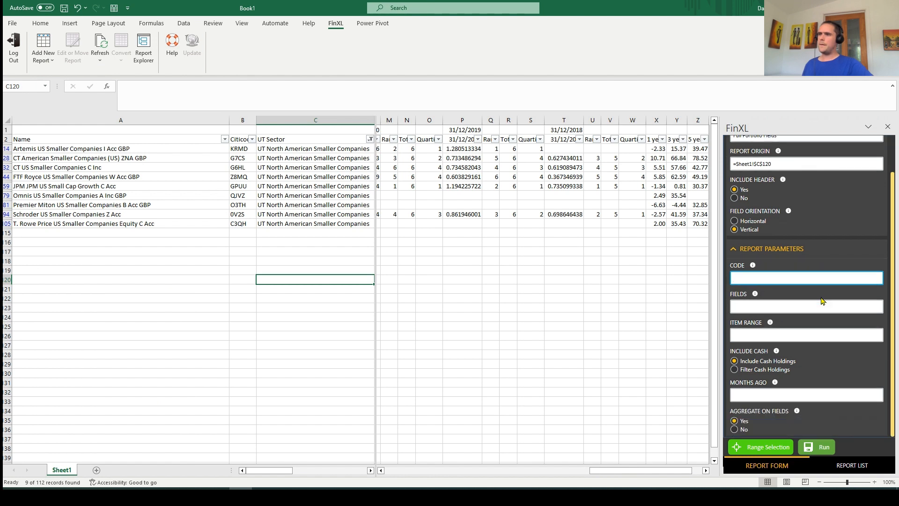
{"action": "left_click", "coordinate": [758, 335]}
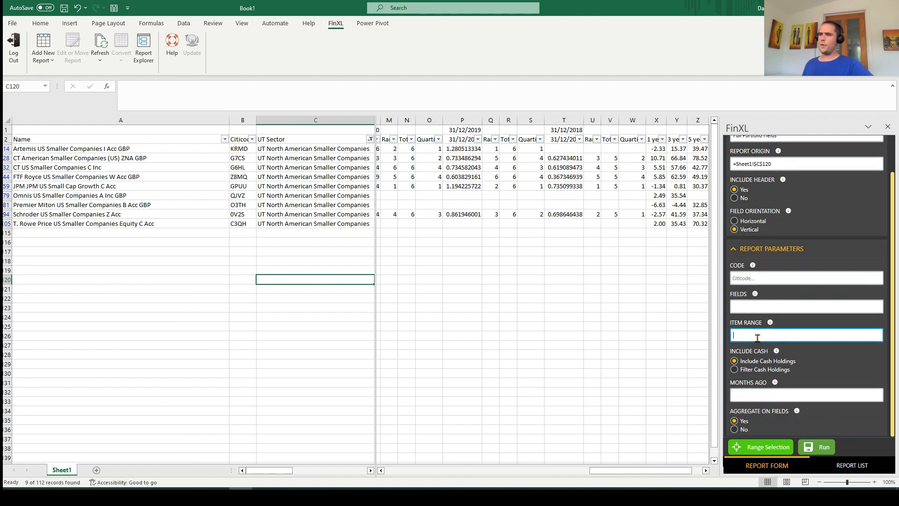
{"action": "left_click", "coordinate": [764, 308]}
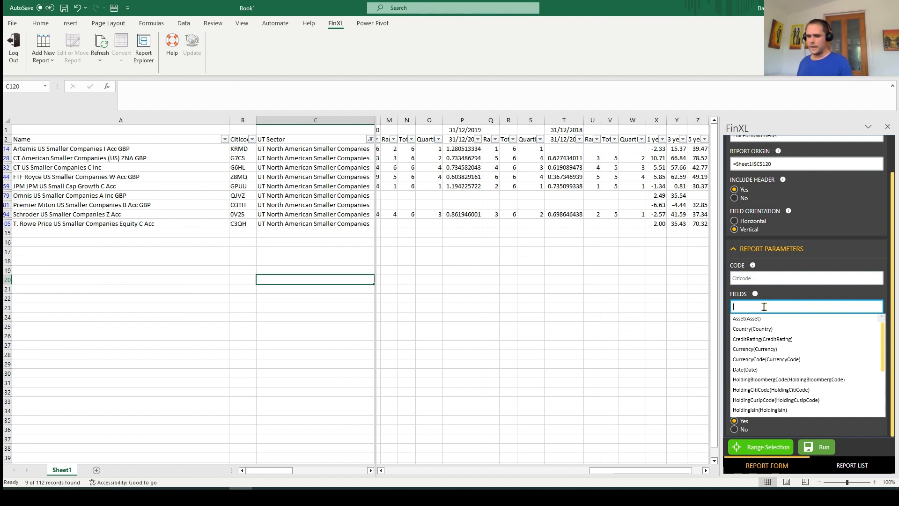
Enter pe12 as the report code while reviewing the selectable portfolio fields and months ago setting, and close the form without running it
{"action": "left_click", "coordinate": [768, 276]}
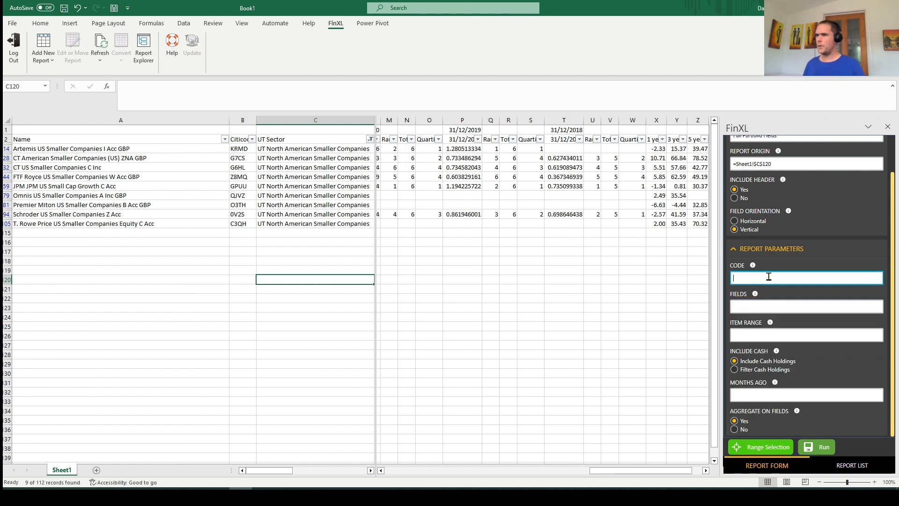
{"action": "type", "text": "pe12"}
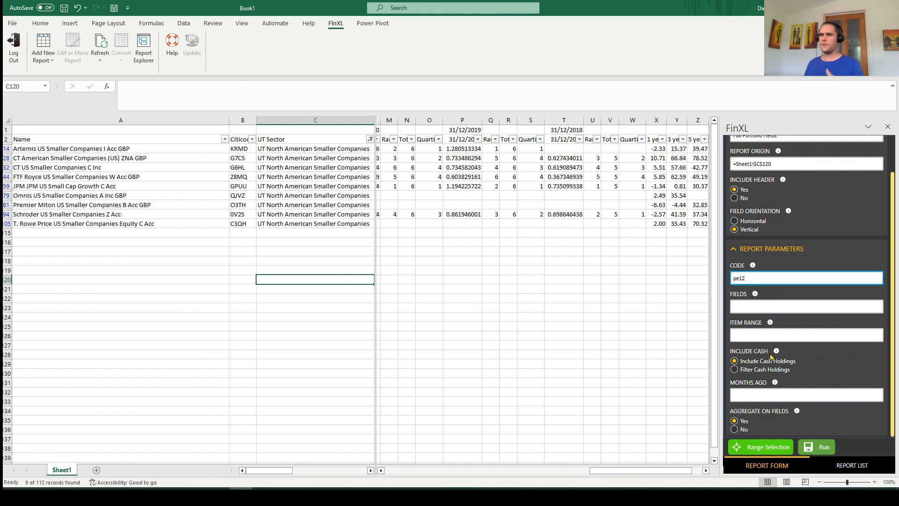
{"action": "left_click", "coordinate": [775, 333]}
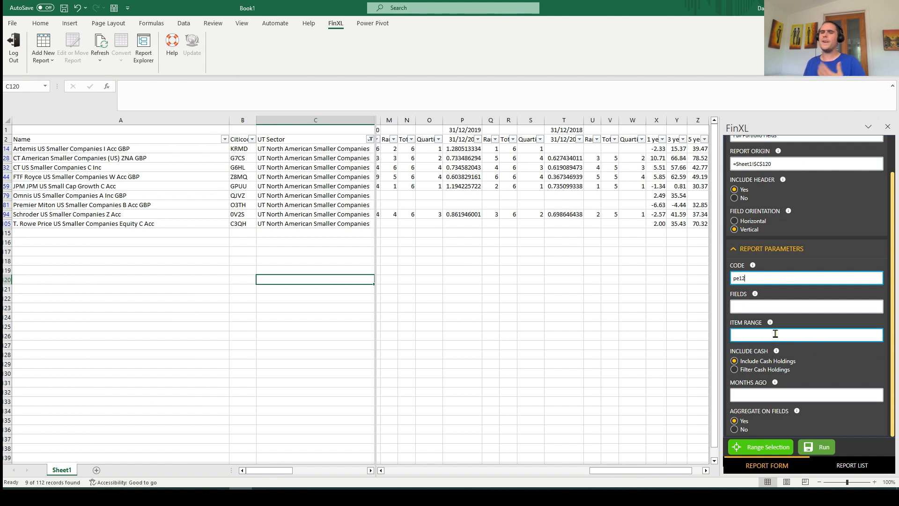
{"action": "left_click", "coordinate": [773, 308]}
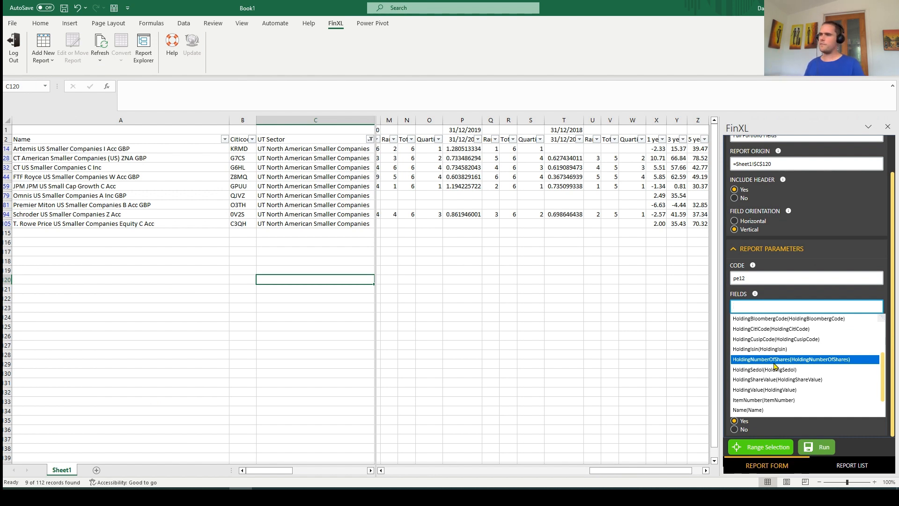
{"action": "scroll", "coordinate": [774, 370], "scroll_direction": "down", "scroll_amount": 1}
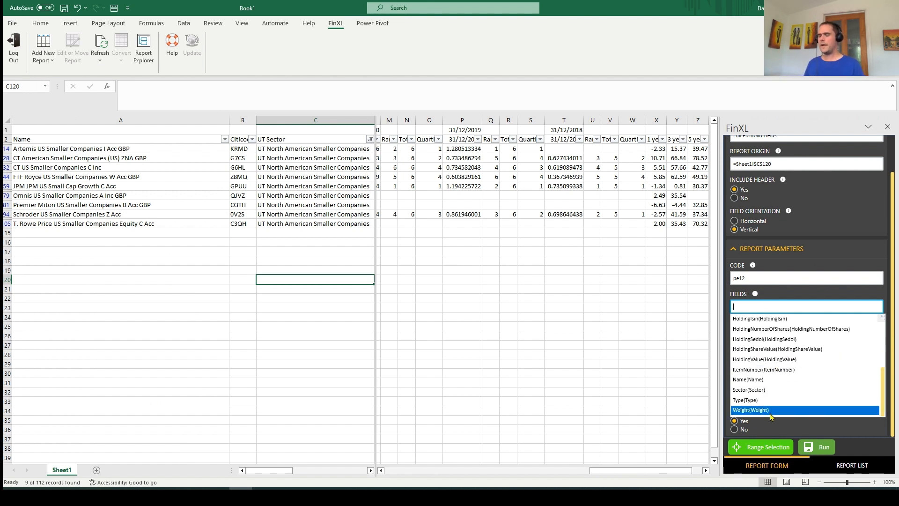
{"action": "left_click", "coordinate": [779, 301]}
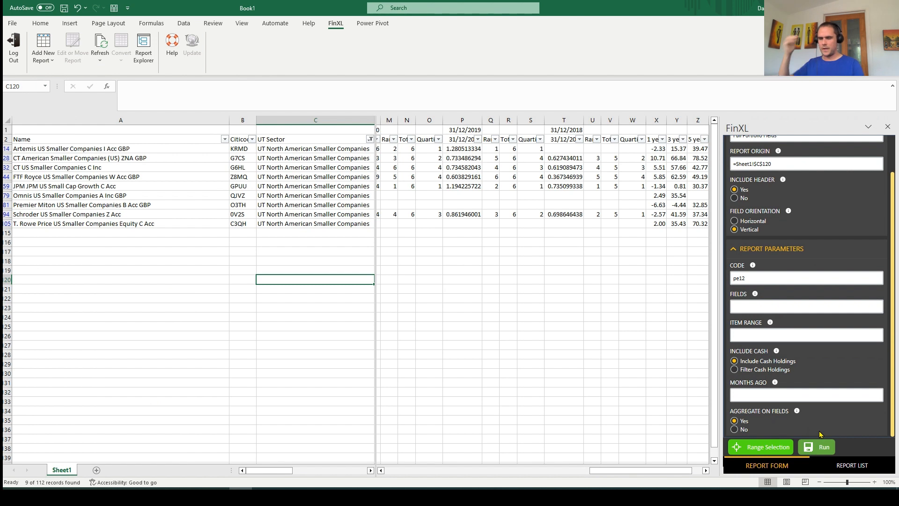
{"action": "left_click", "coordinate": [767, 394]}
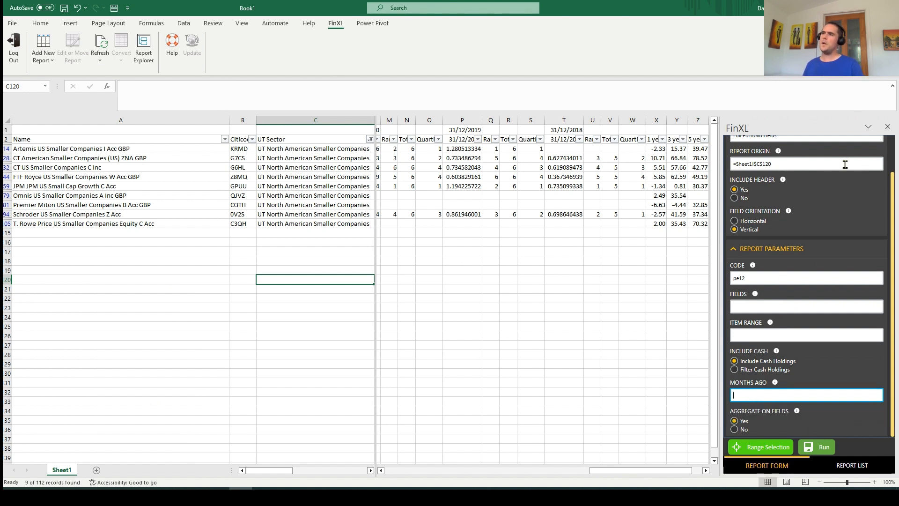
{"action": "left_click", "coordinate": [887, 127]}
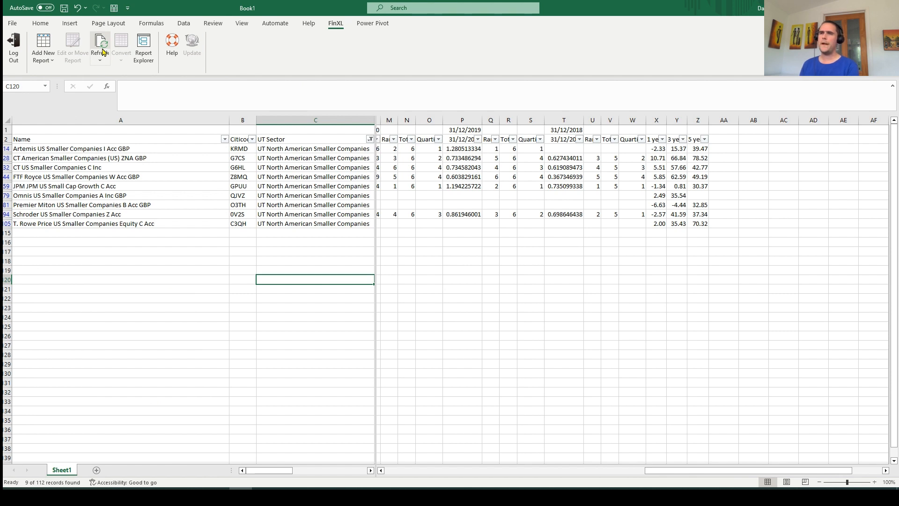
Open the list of new FinXL report types
{"action": "left_click", "coordinate": [46, 57]}
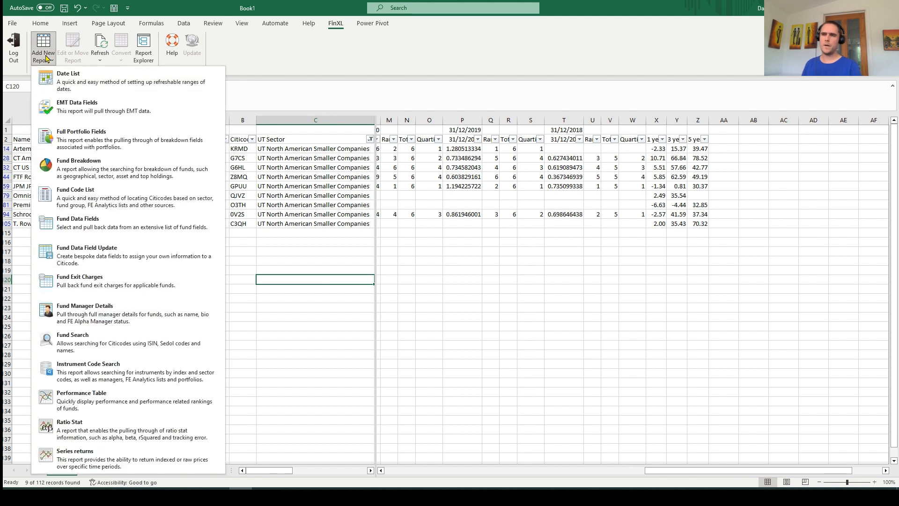